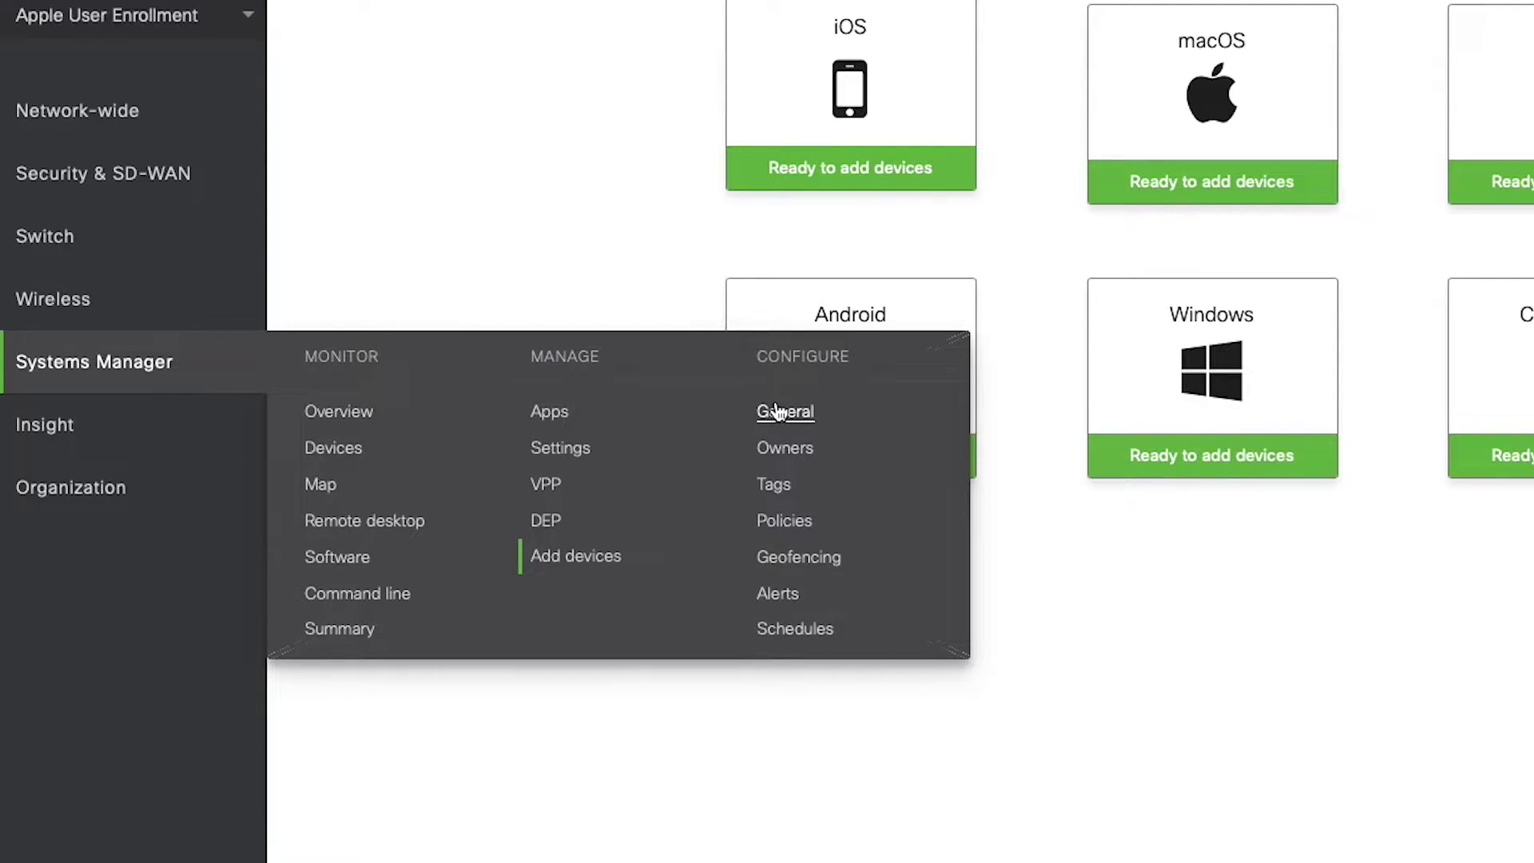
In Systems Manager general settings, set enrollment authentication to 'Managed: Use Meraki hosted accounts'.
left_click(775, 407)
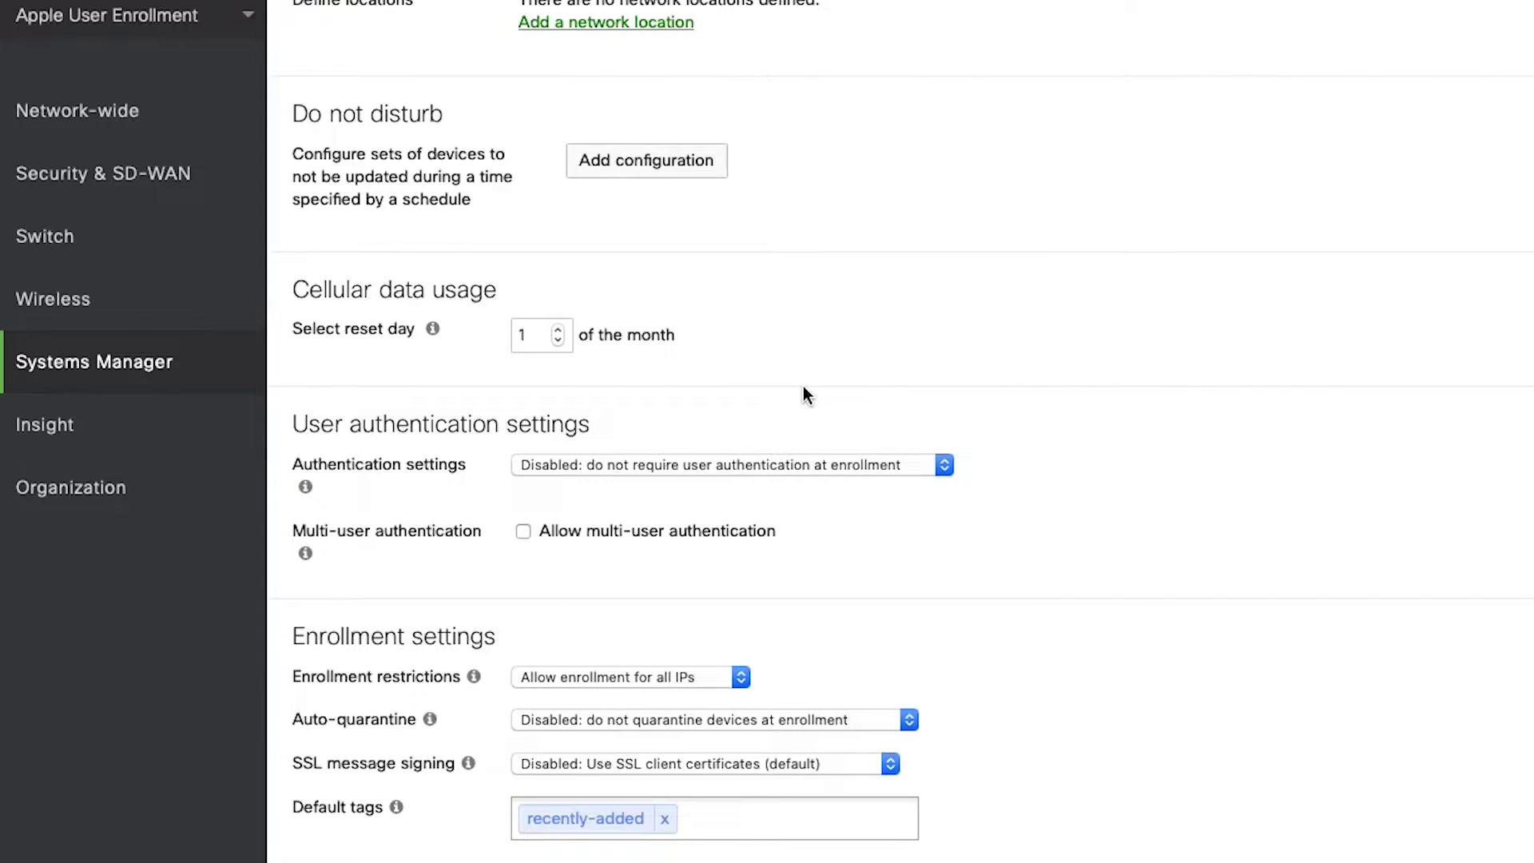
left_click(846, 465)
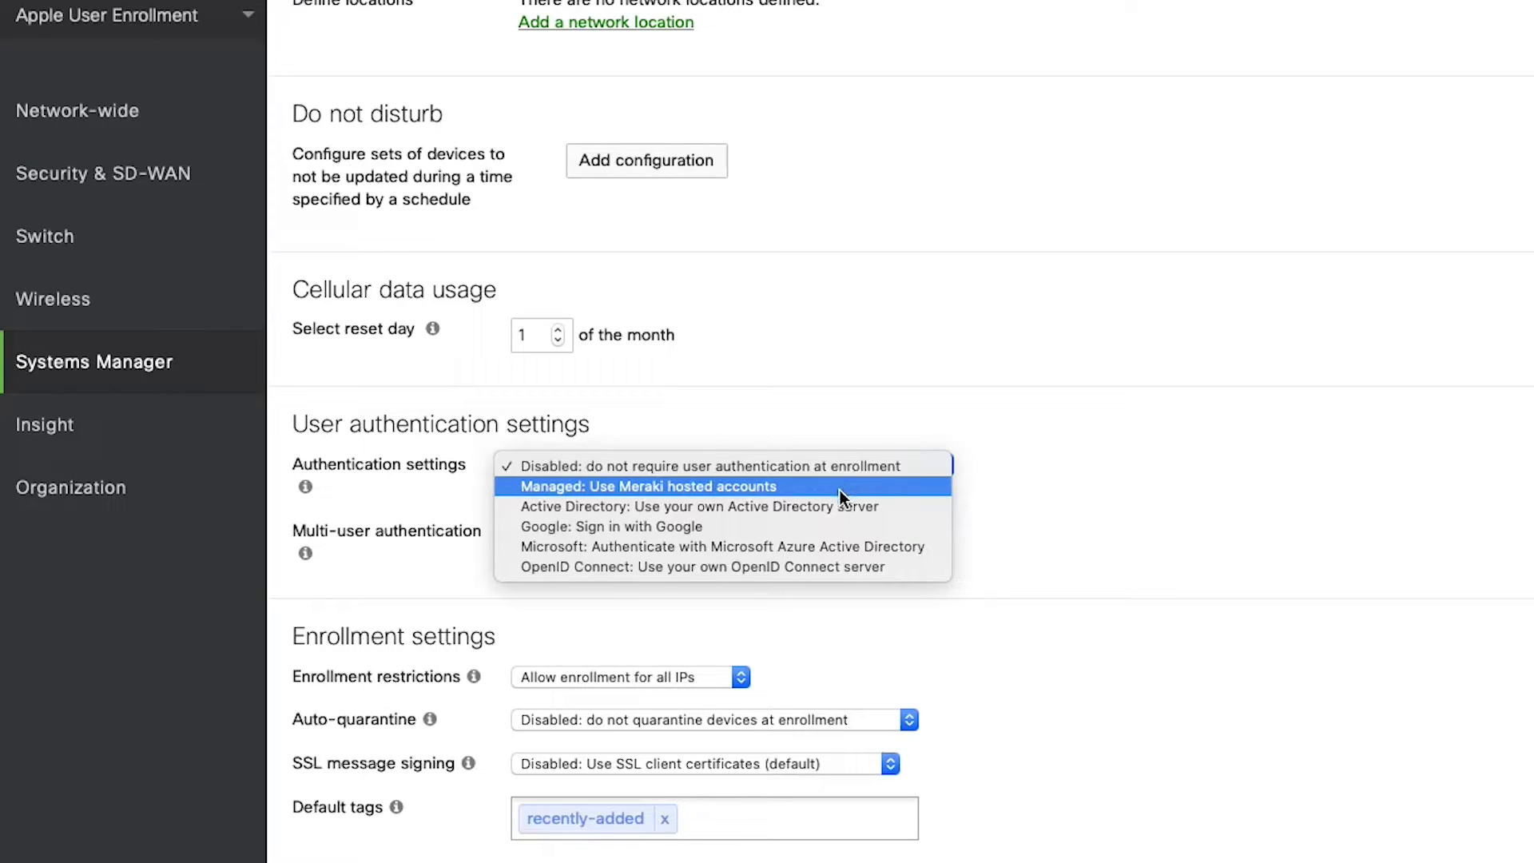
left_click(840, 486)
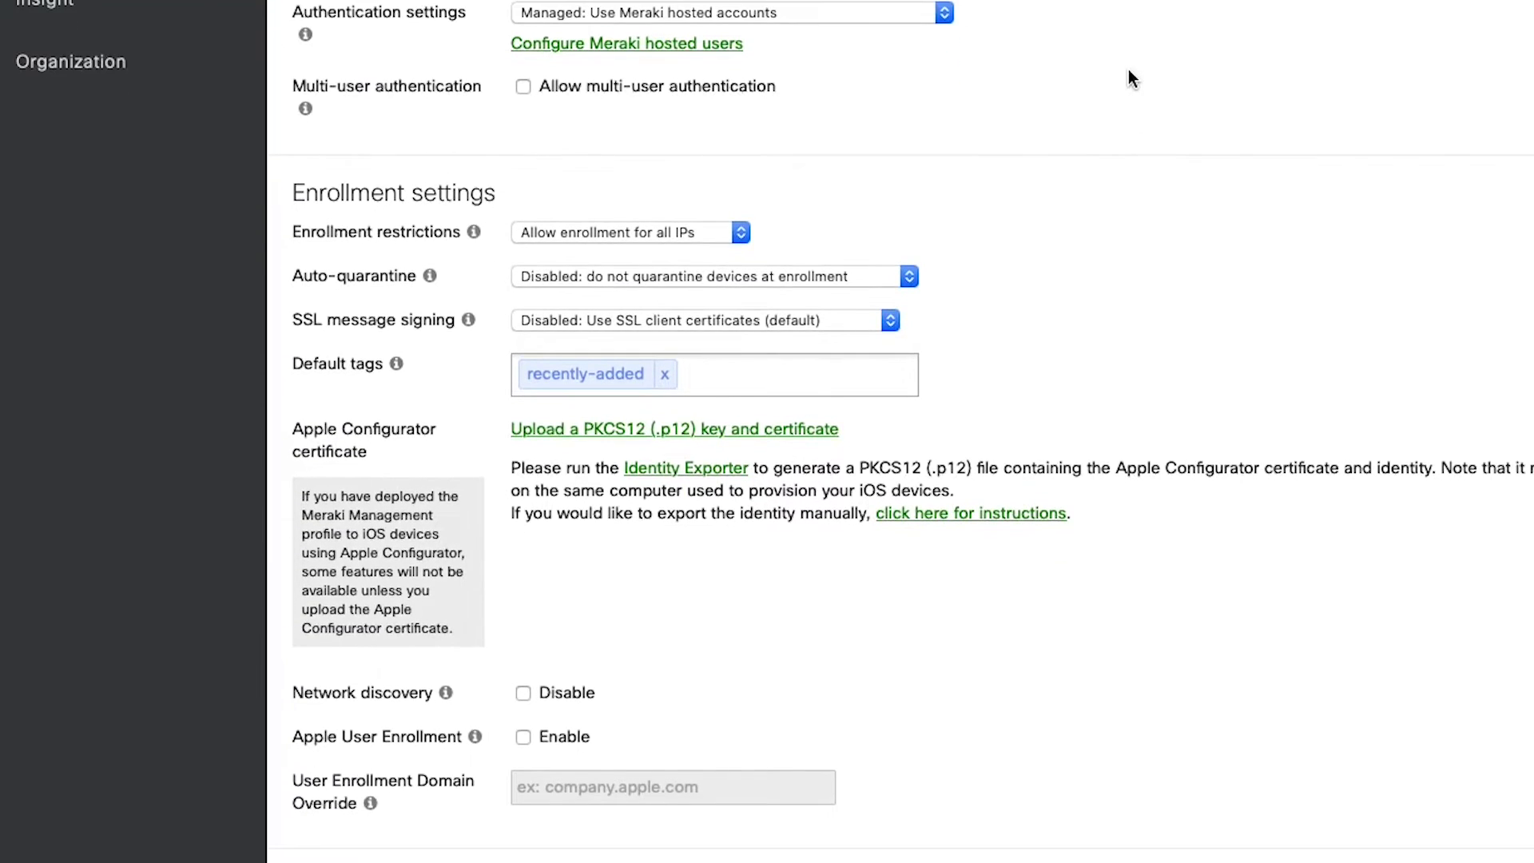
Enable Apple User Enrollment and select the generated User Enrollment Link URL.
left_click_drag(292, 737, 462, 737)
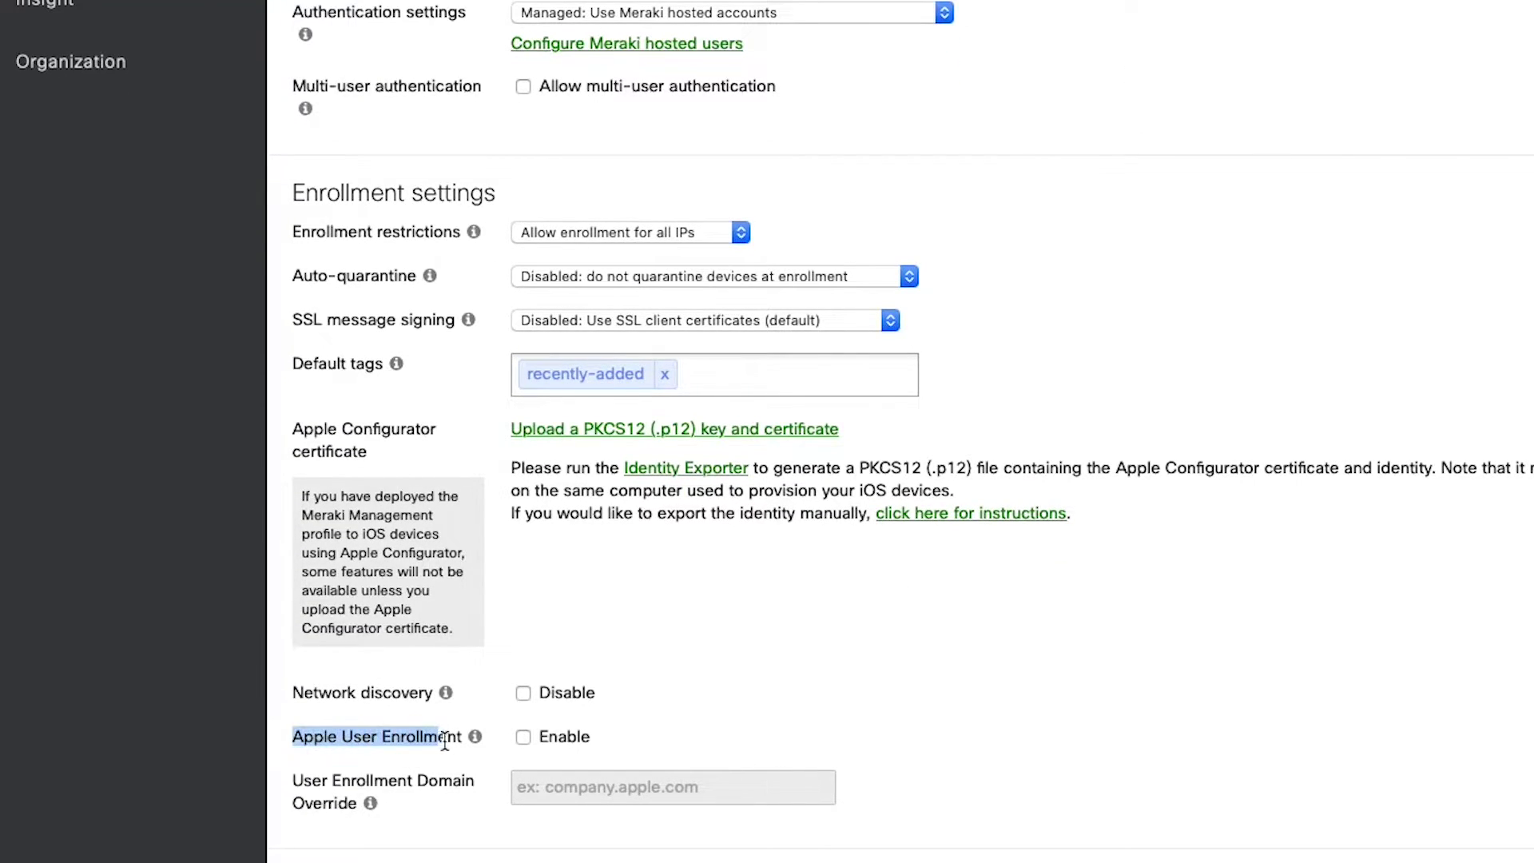
left_click(523, 737)
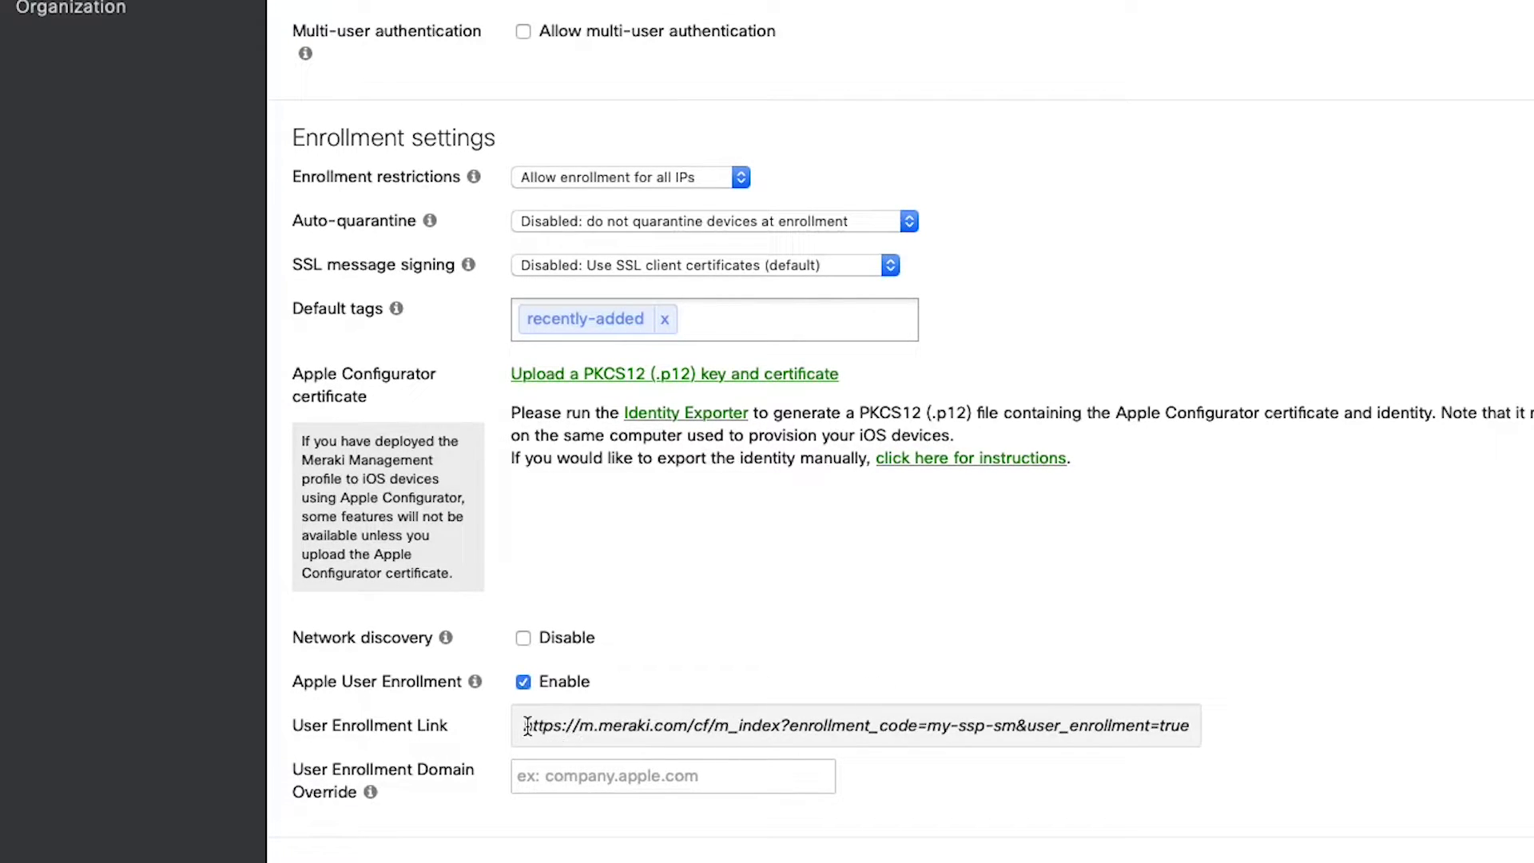
left_click_drag(524, 725, 1191, 733)
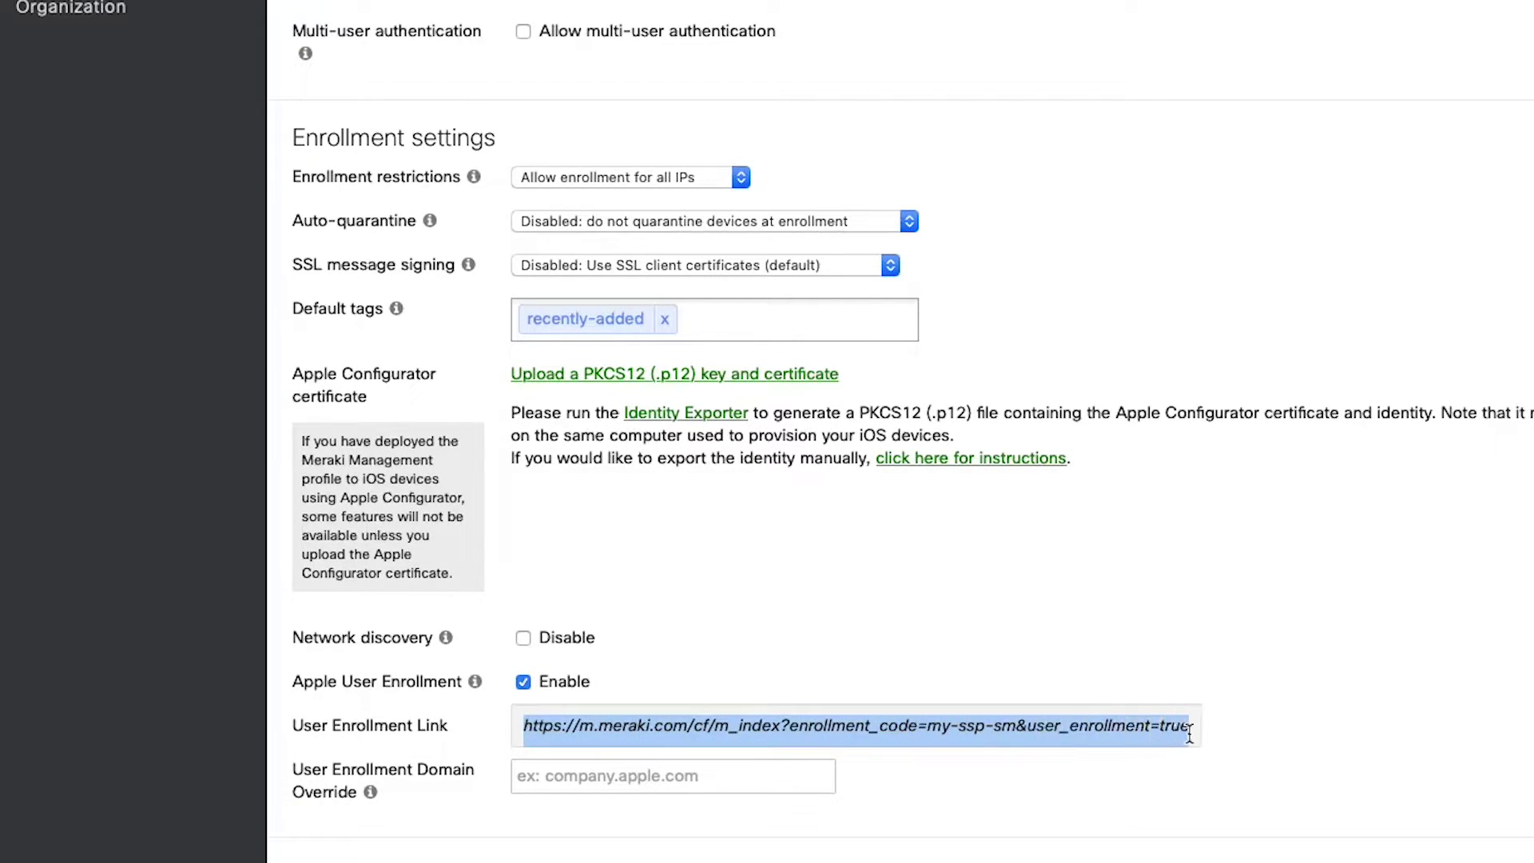
left_click(1247, 729)
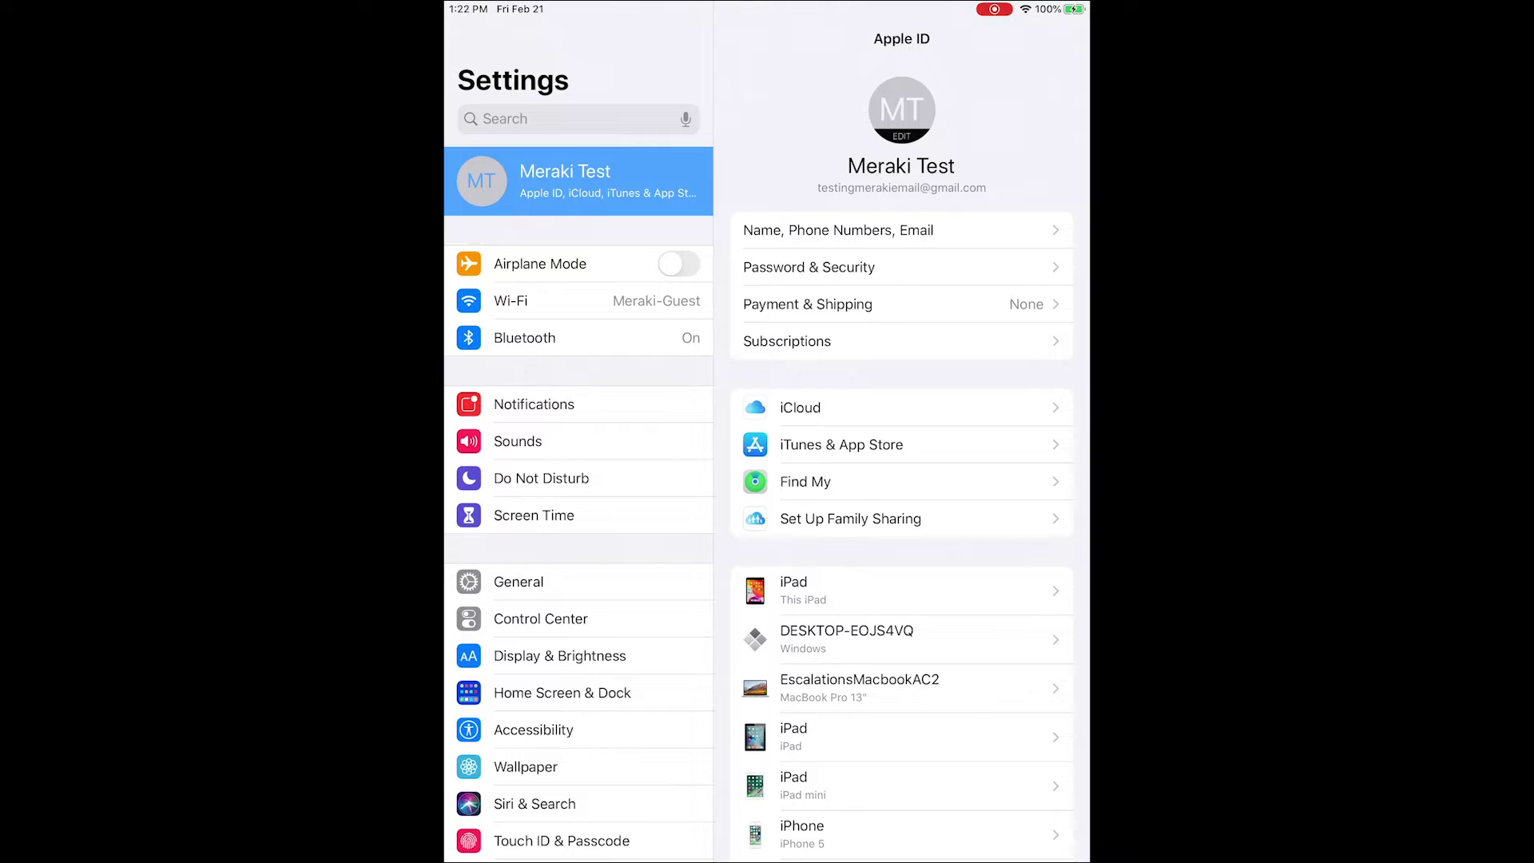
scroll(578, 480, "down", 5)
Check the Meraki Test Apple ID under iTunes & App Store, then go to the home screen.
left_click(555, 580)
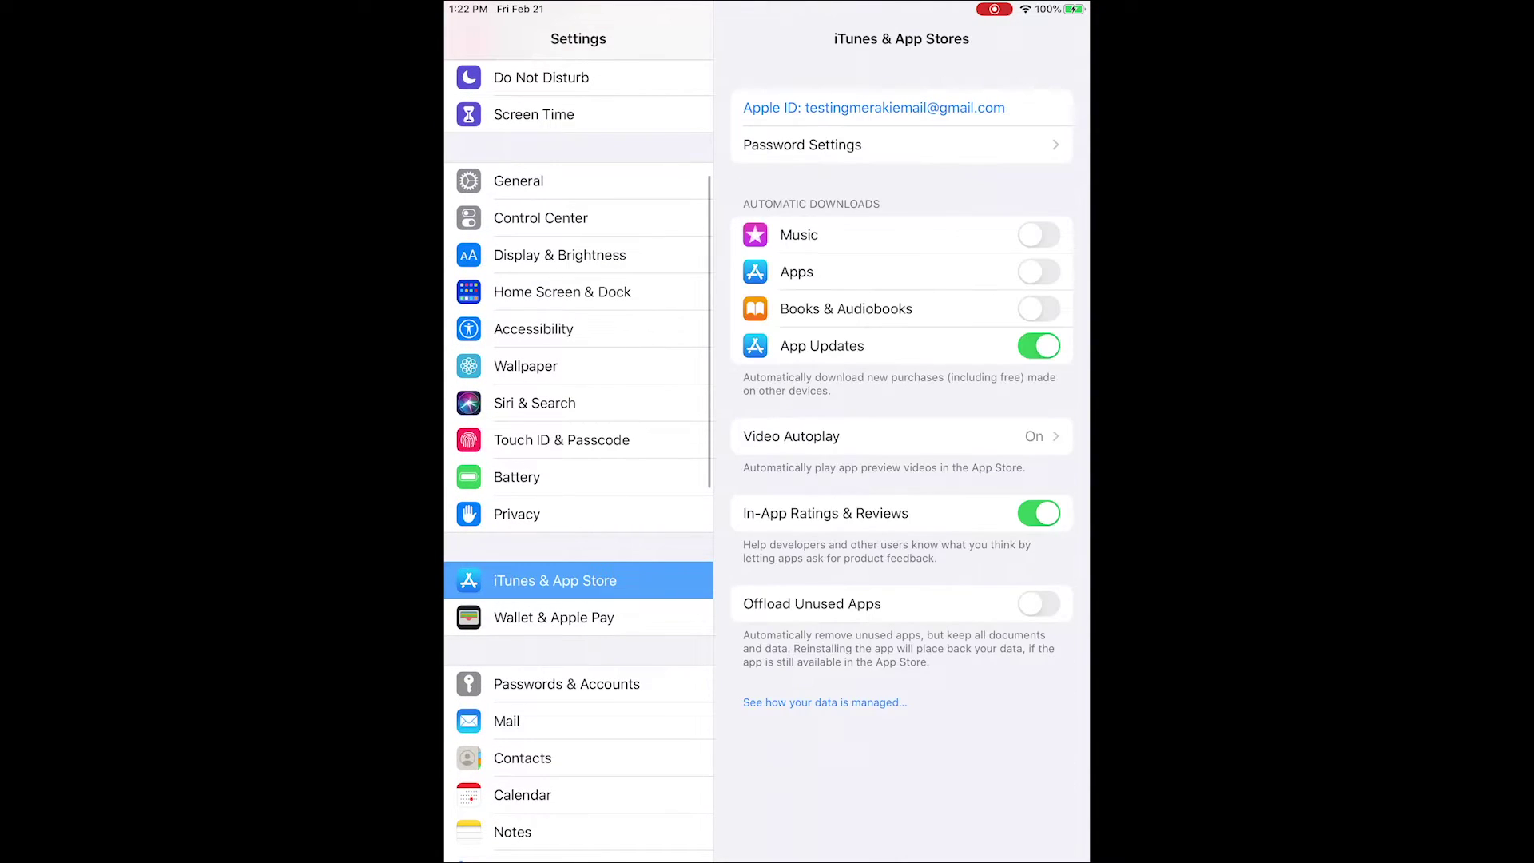
scroll(578, 479, "up", 5)
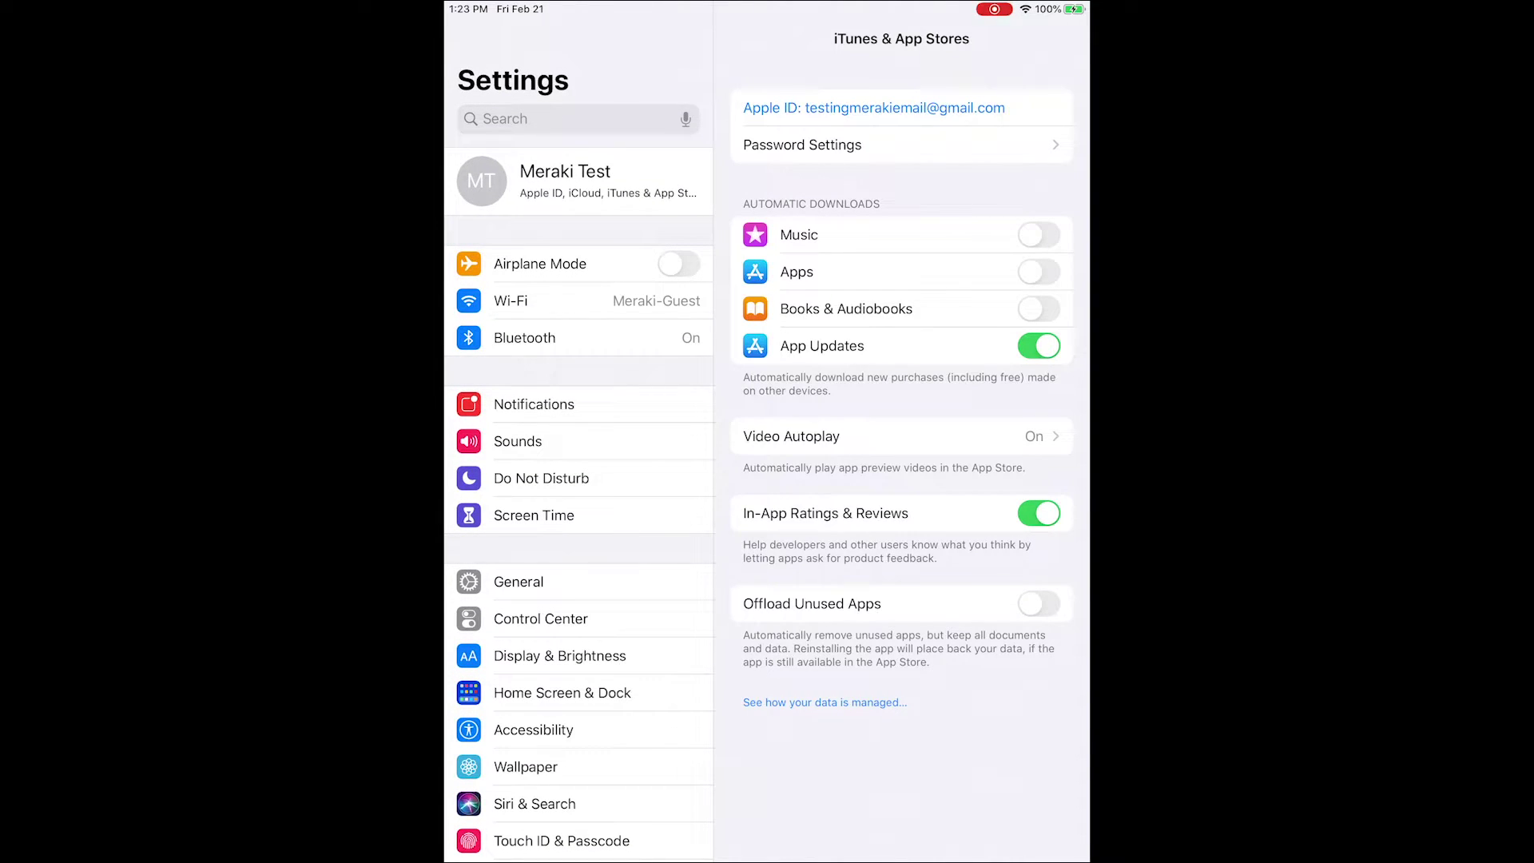
key("super+h")
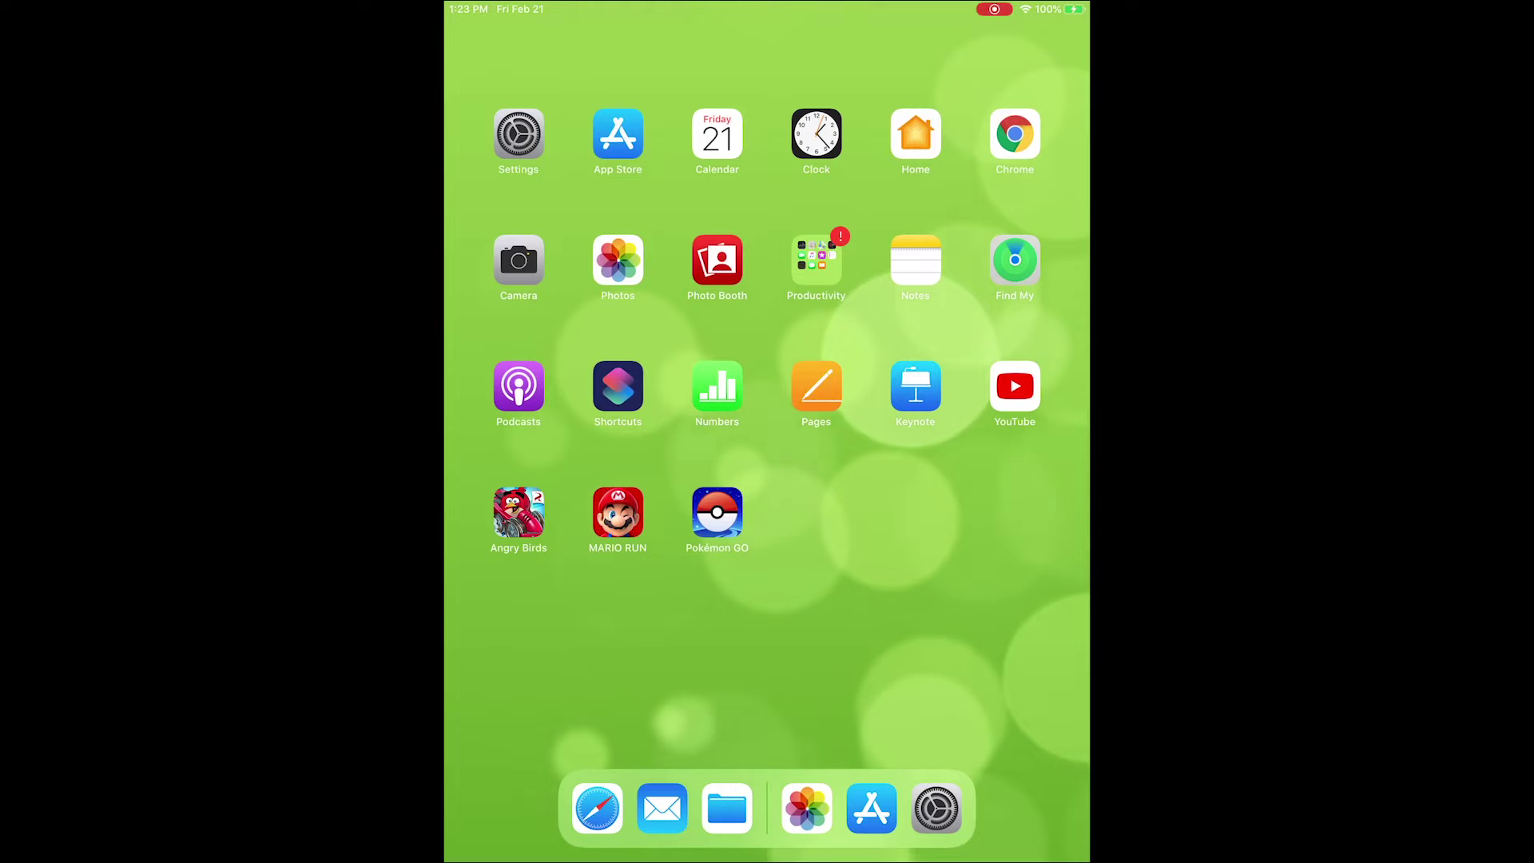
Paste the enrollment link into Safari and submit the managed Apple ID and password.
left_click(597, 808)
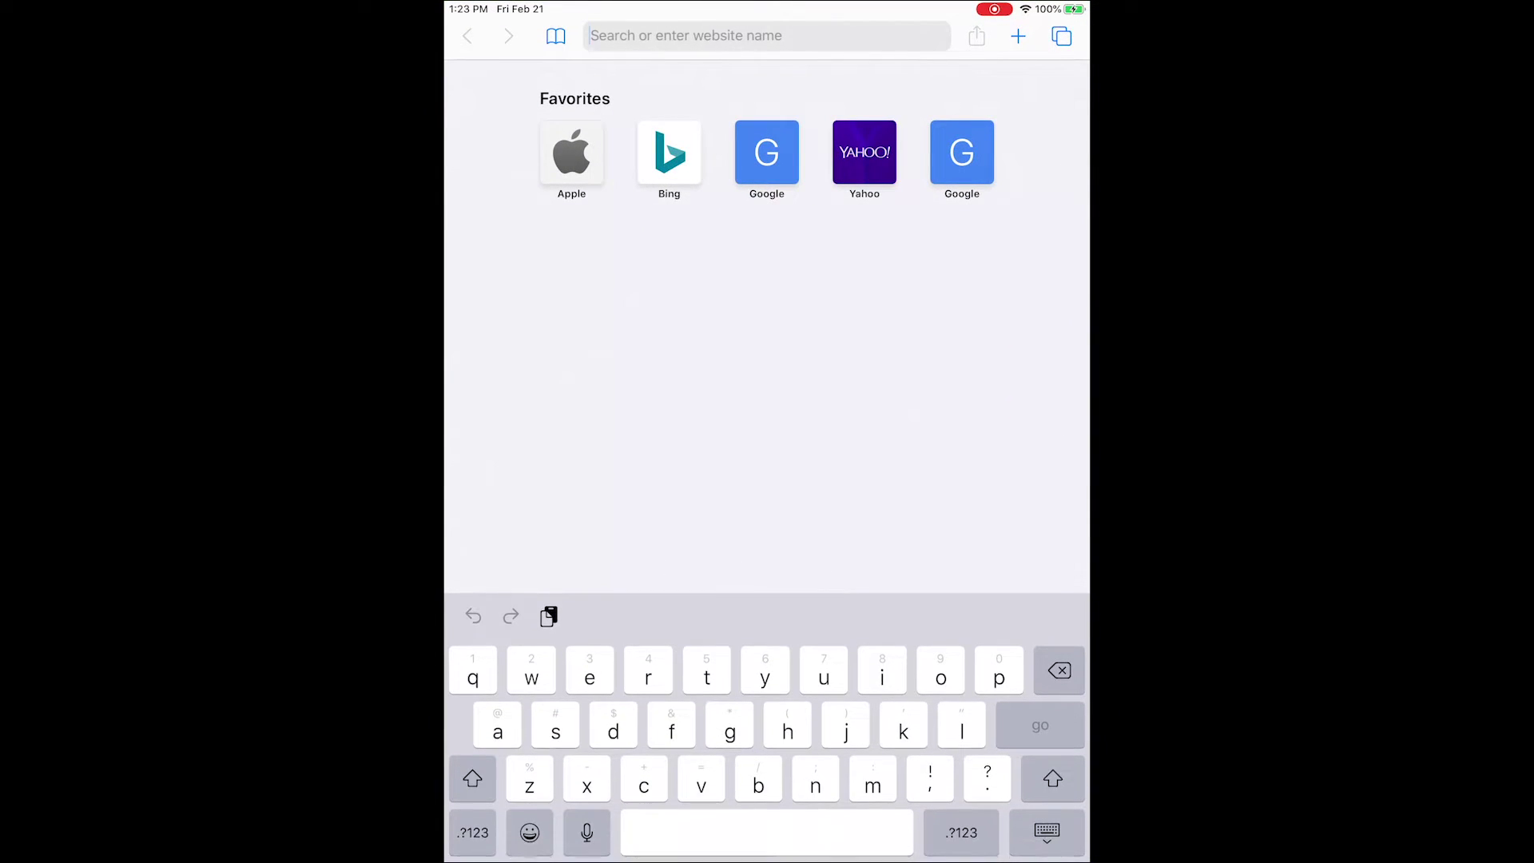
left_click(590, 35)
left_click(618, 72)
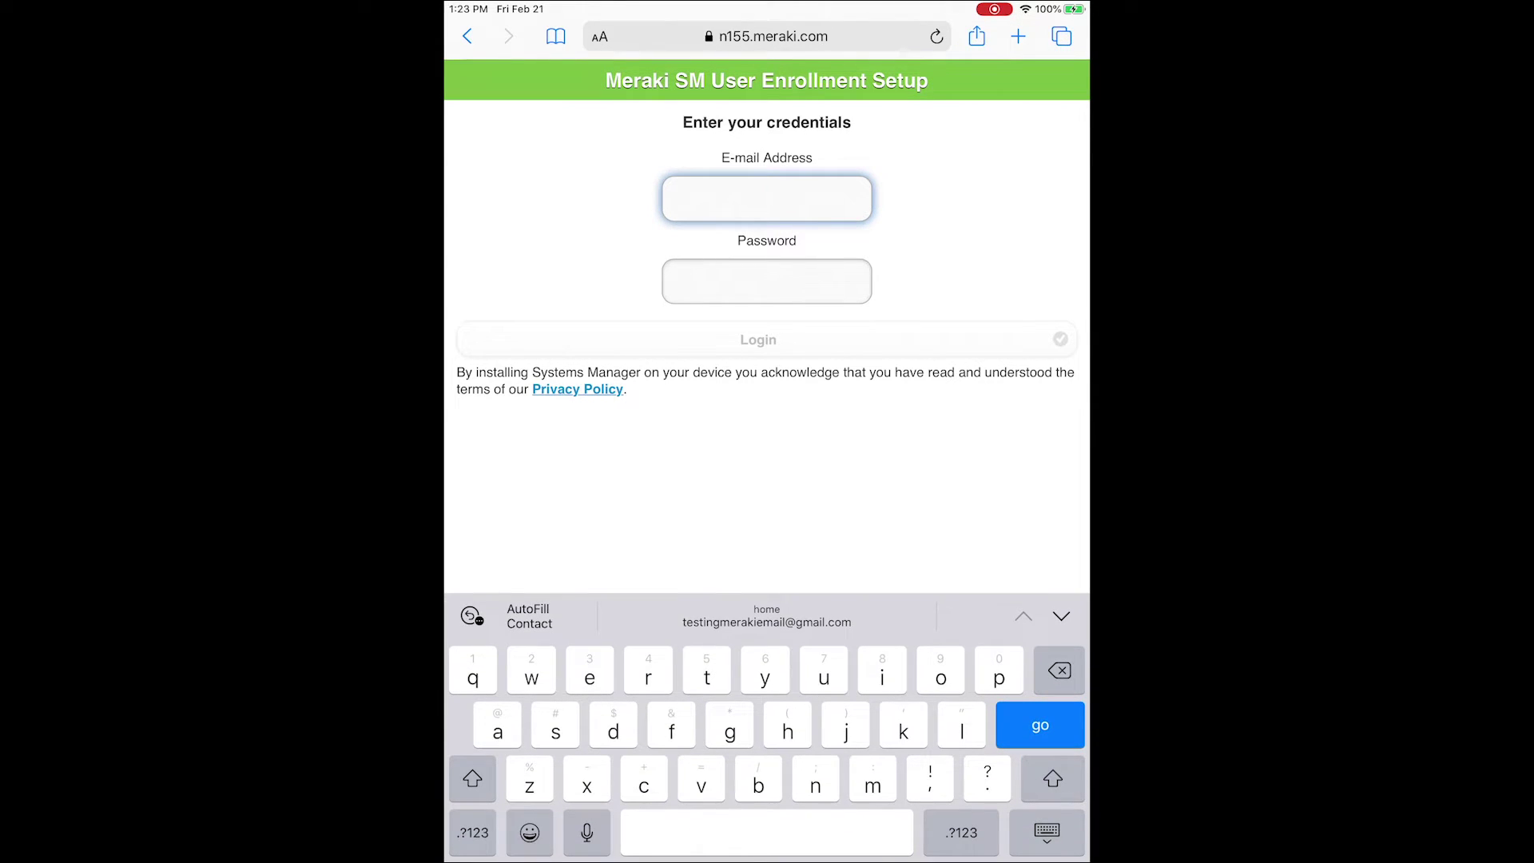
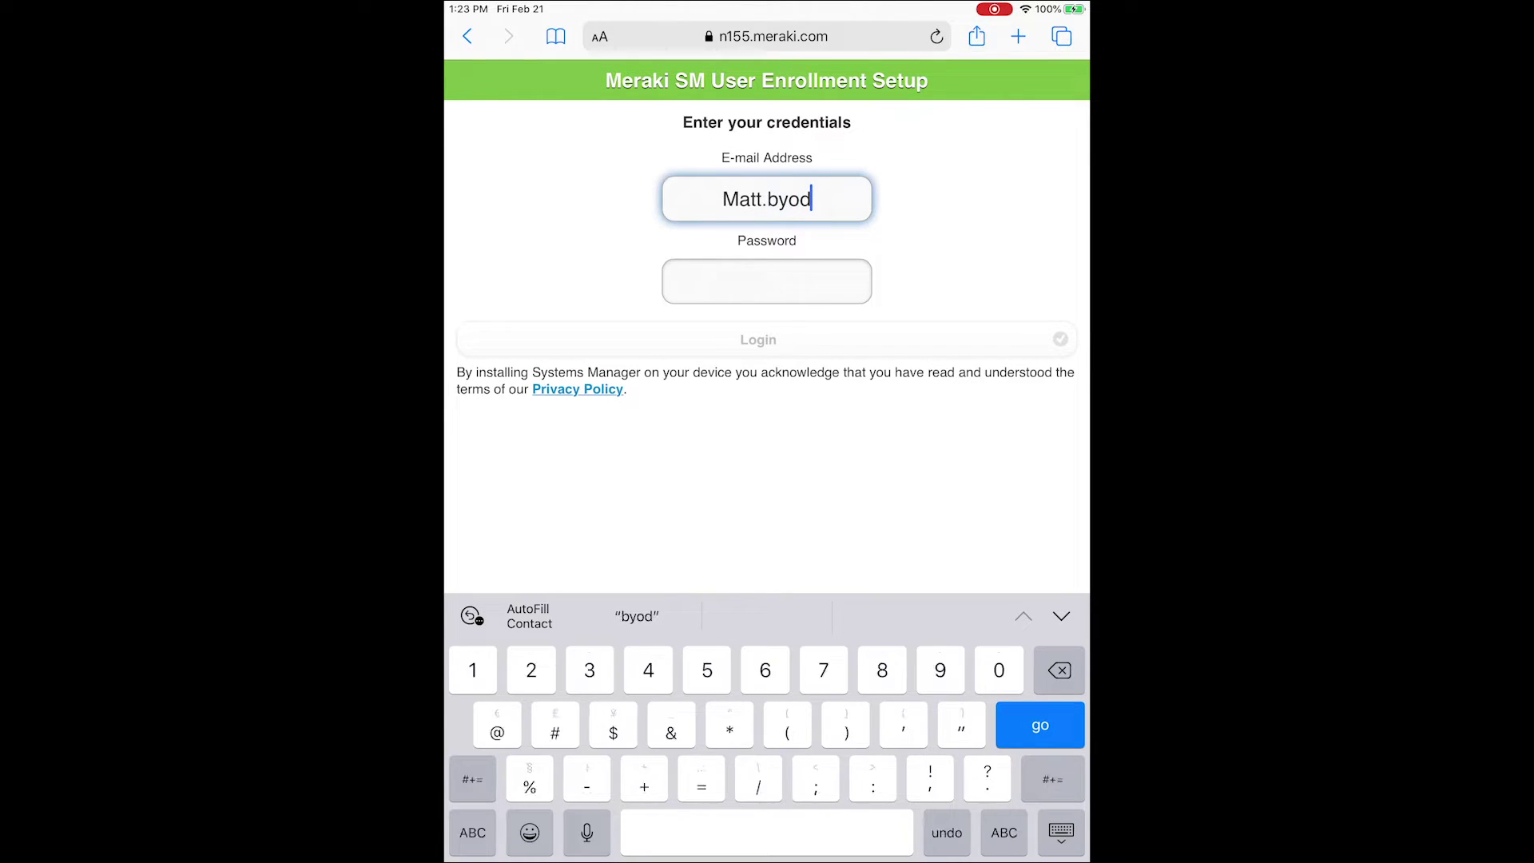
left_click(766, 281)
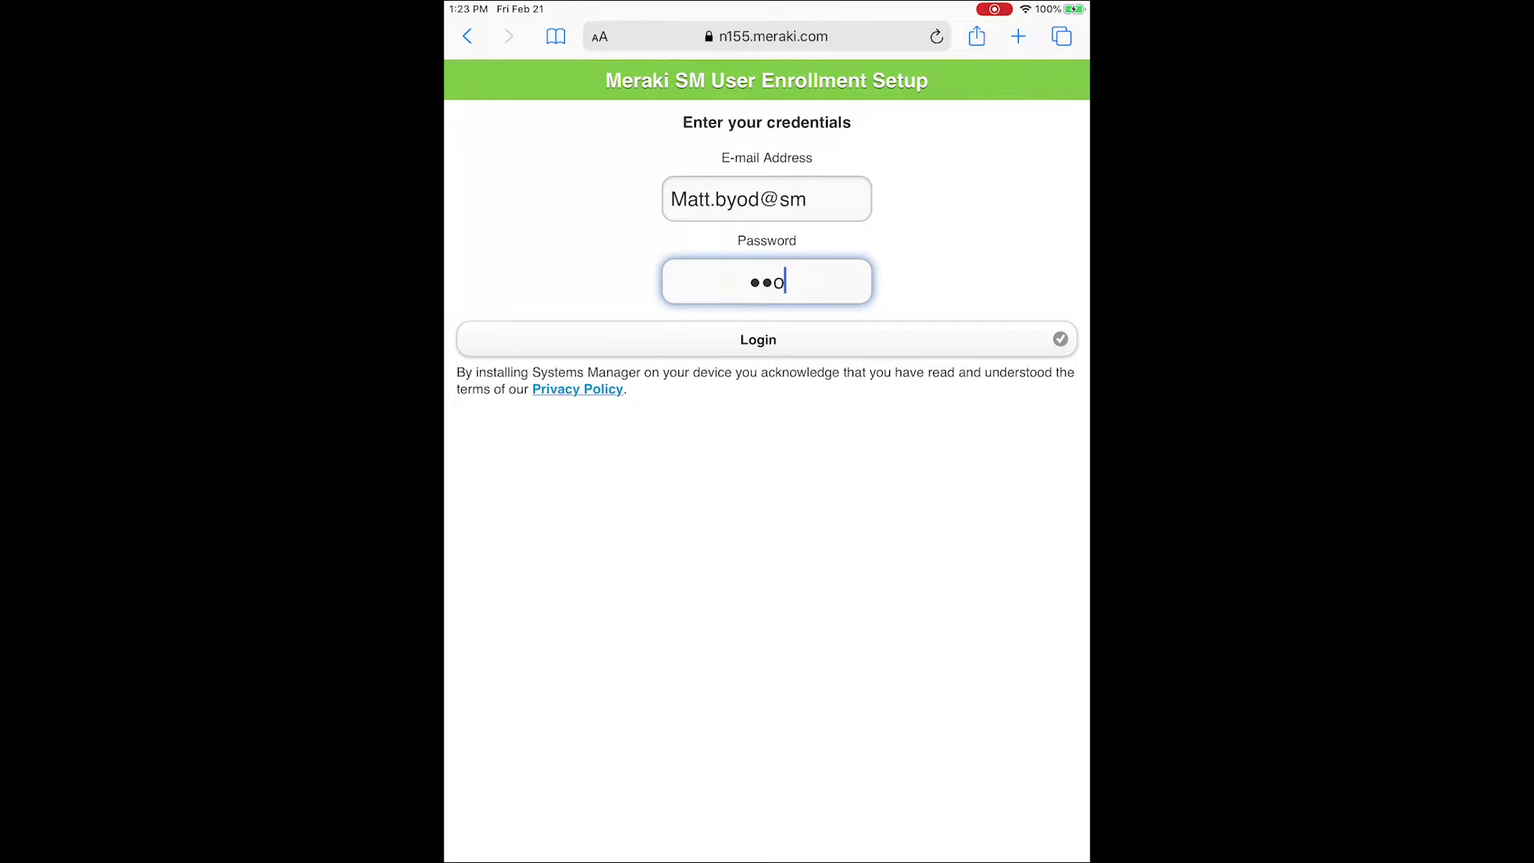
key("Return")
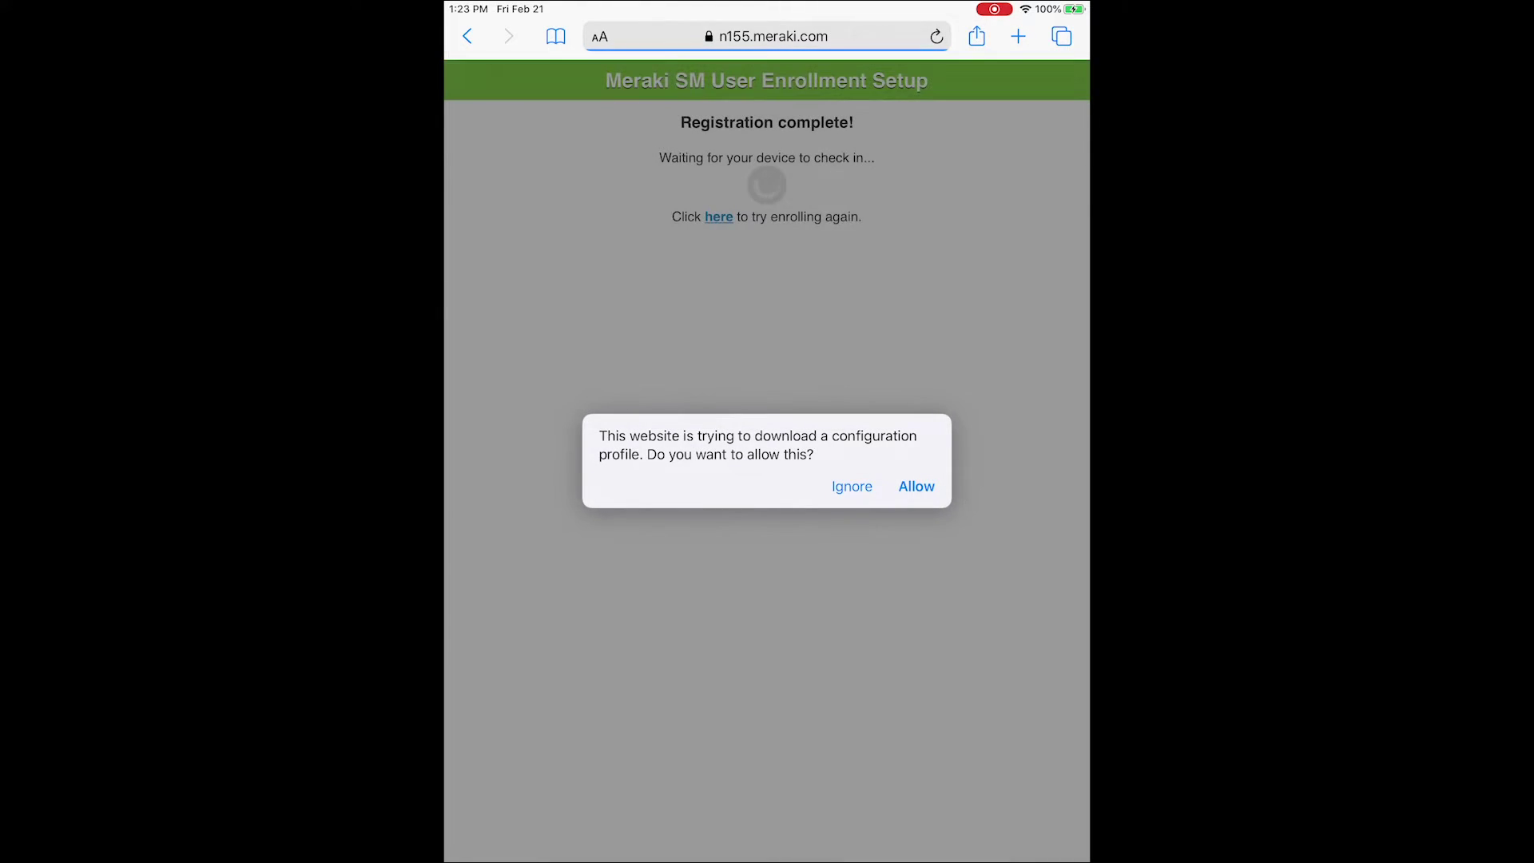
Allow the profile download, then confirm Enroll My iPad under the Meraki Inc. enrollment in Settings.
left_click(916, 486)
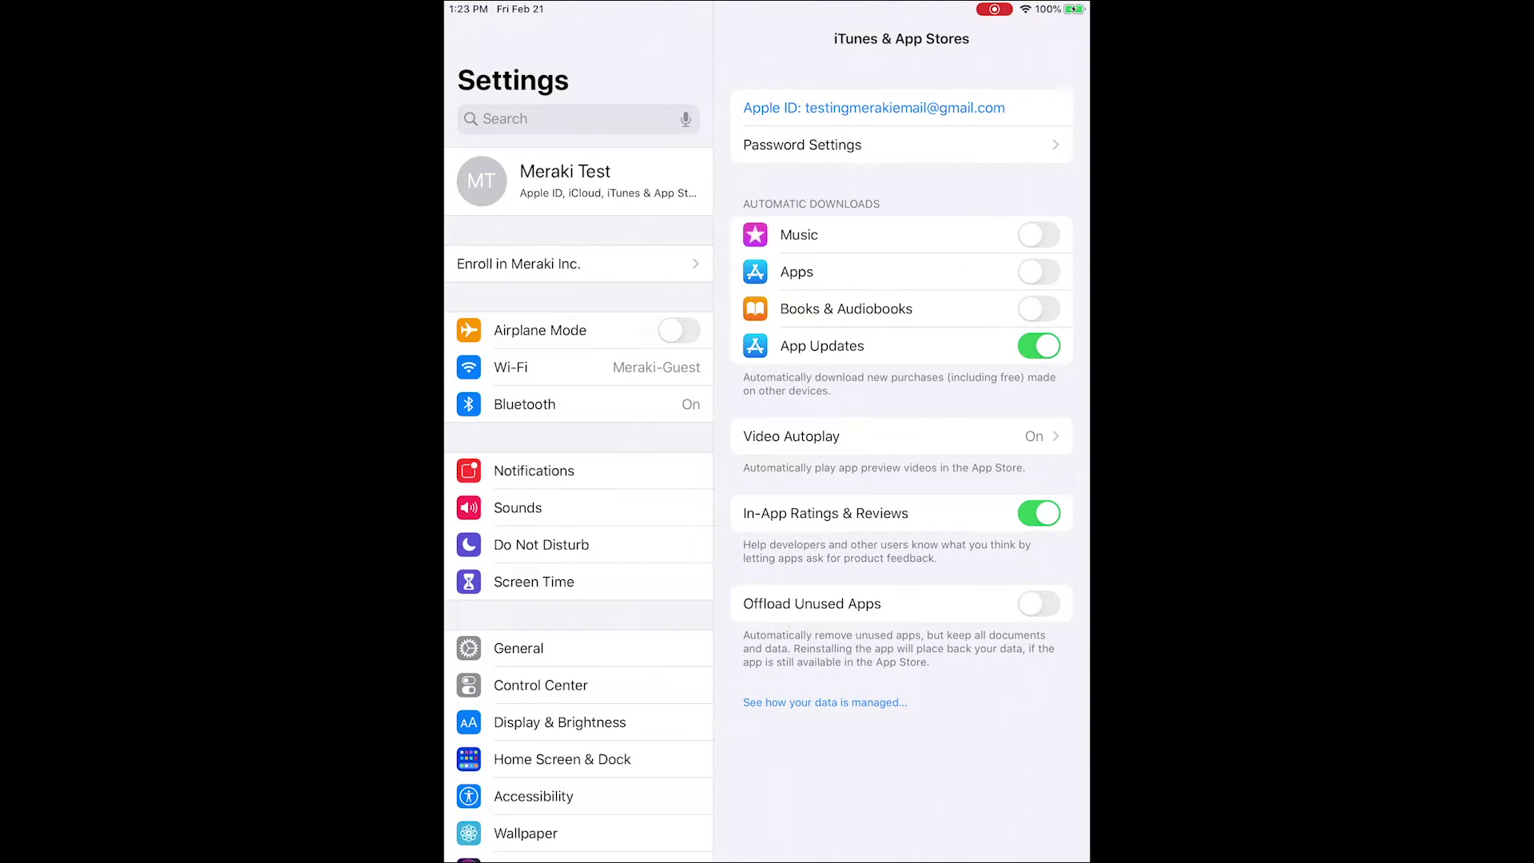
left_click(578, 264)
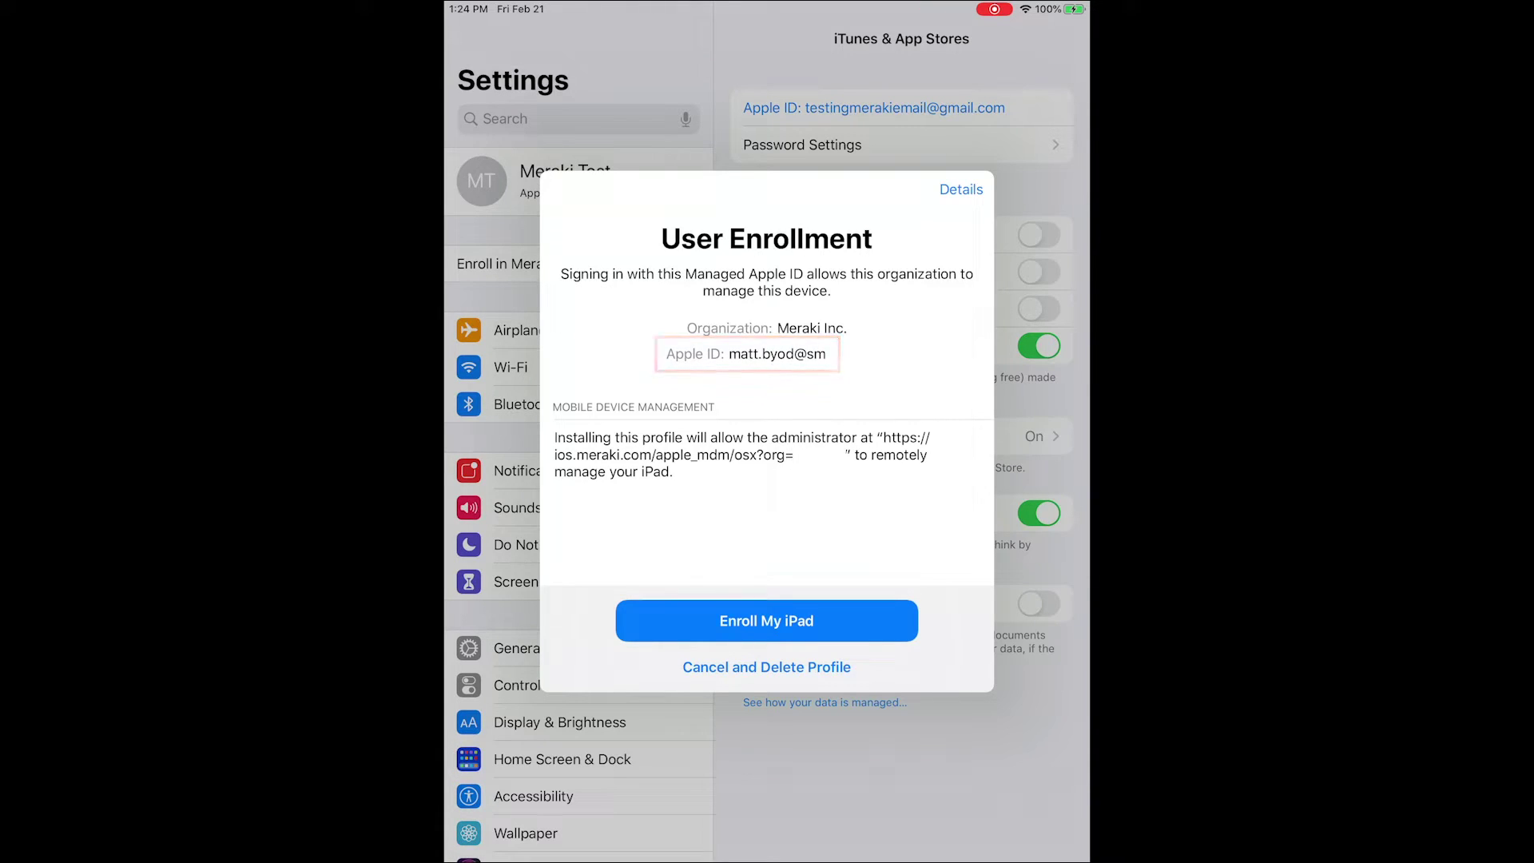
left_click(766, 619)
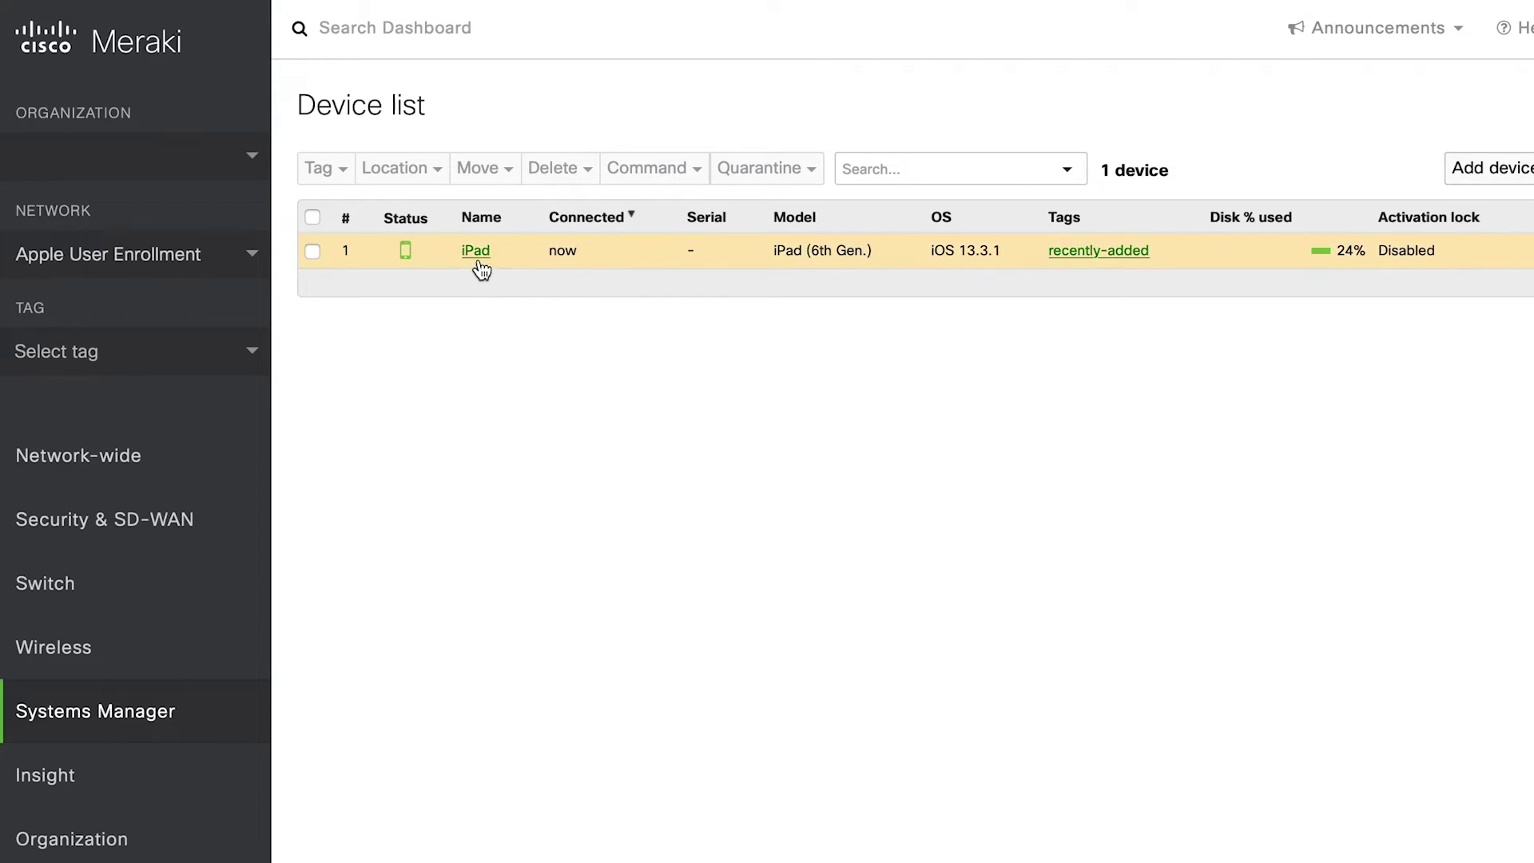
Open the enrolled iPad's details and highlight its empty serial number field.
left_click(541, 254)
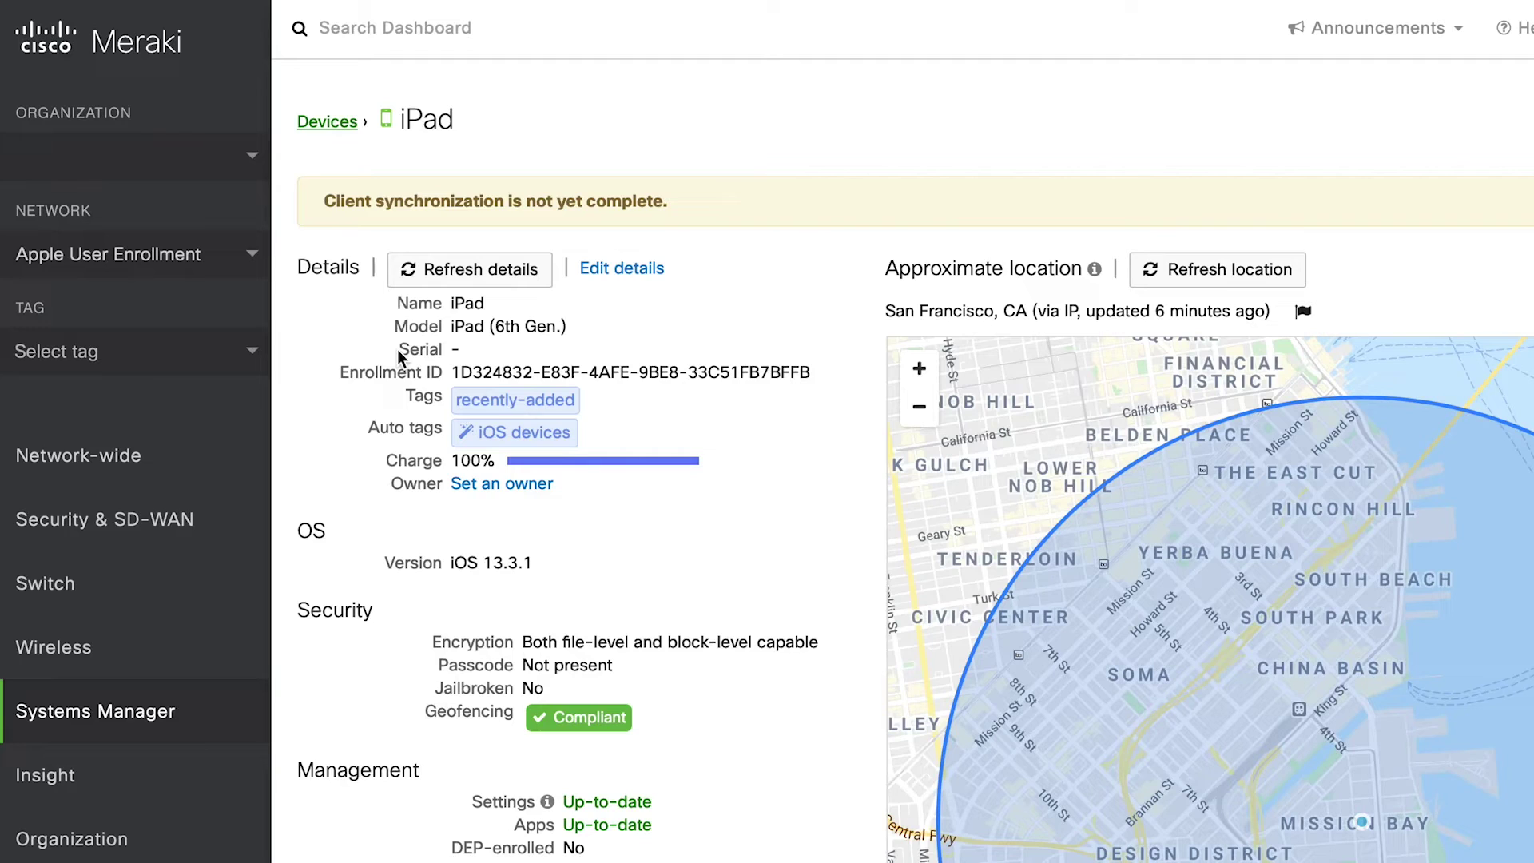
left_click_drag(400, 356, 462, 349)
left_click(468, 347)
scroll(814, 594, "down", 5)
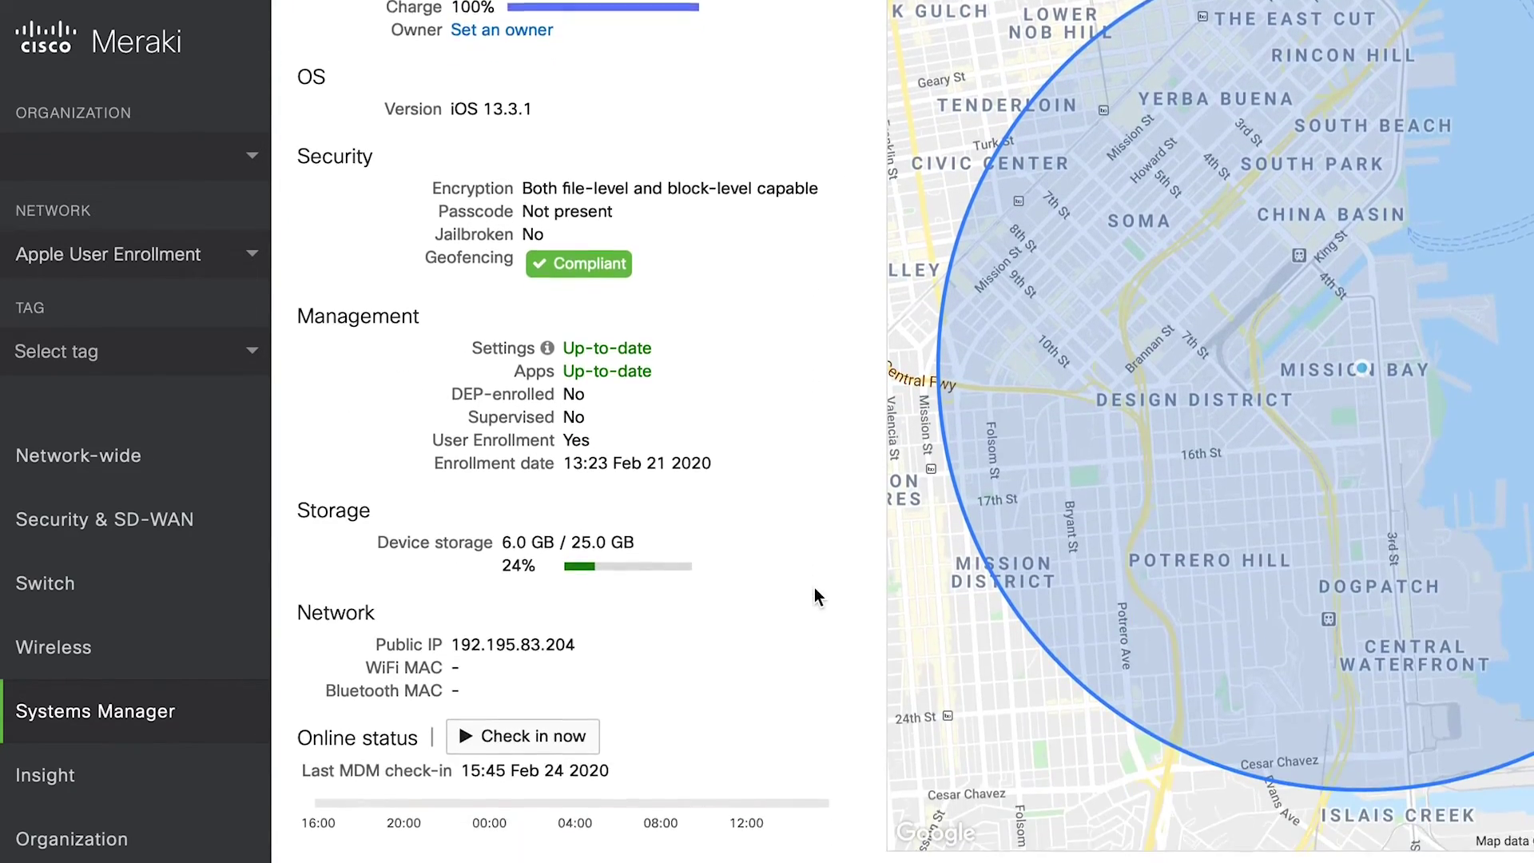
scroll(814, 588, "down", 3)
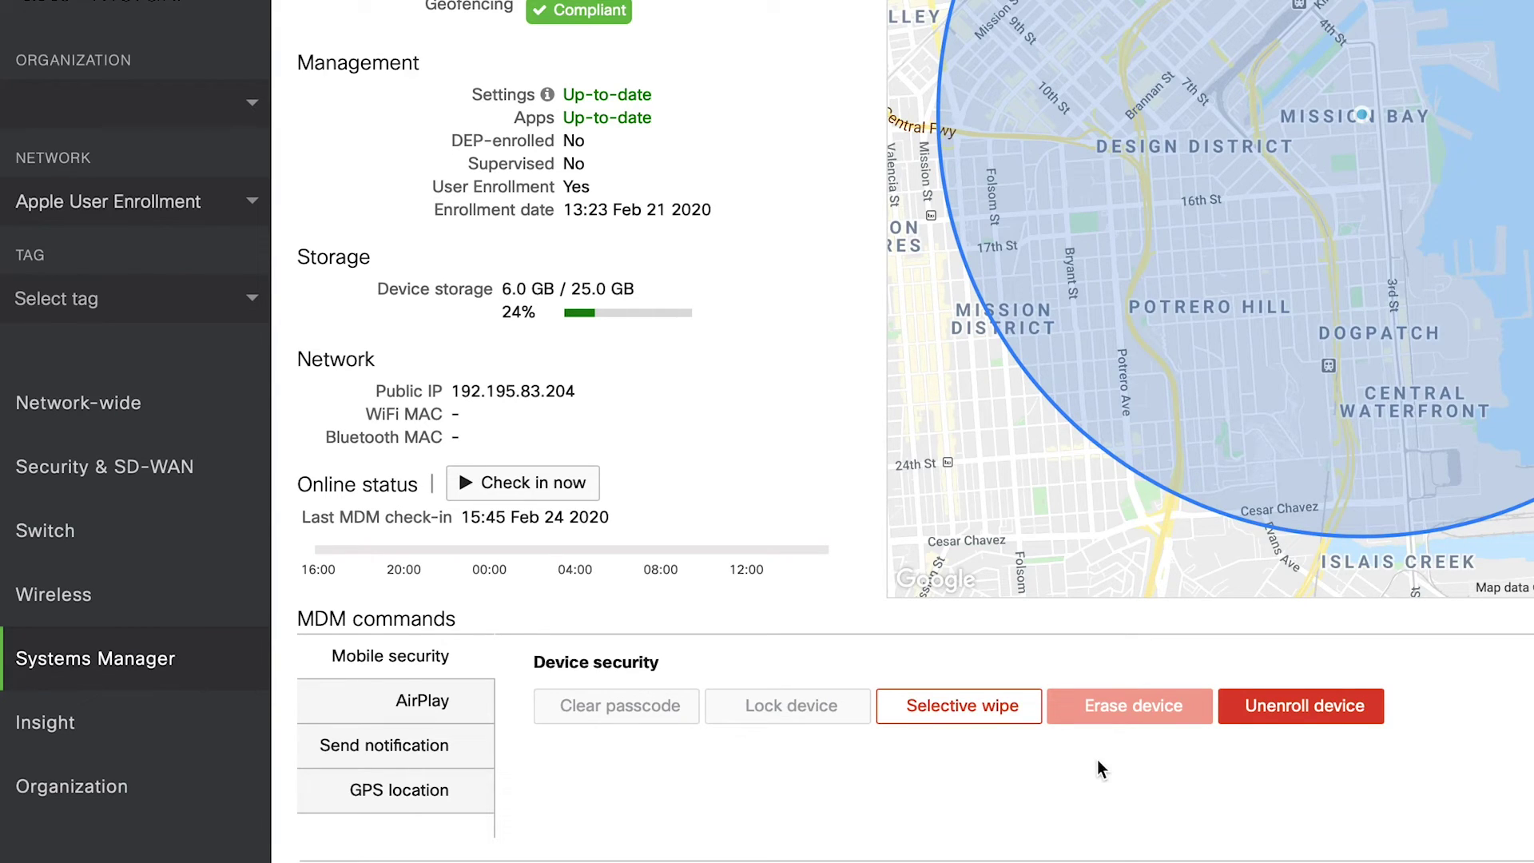
scroll(873, 777, "down", 2)
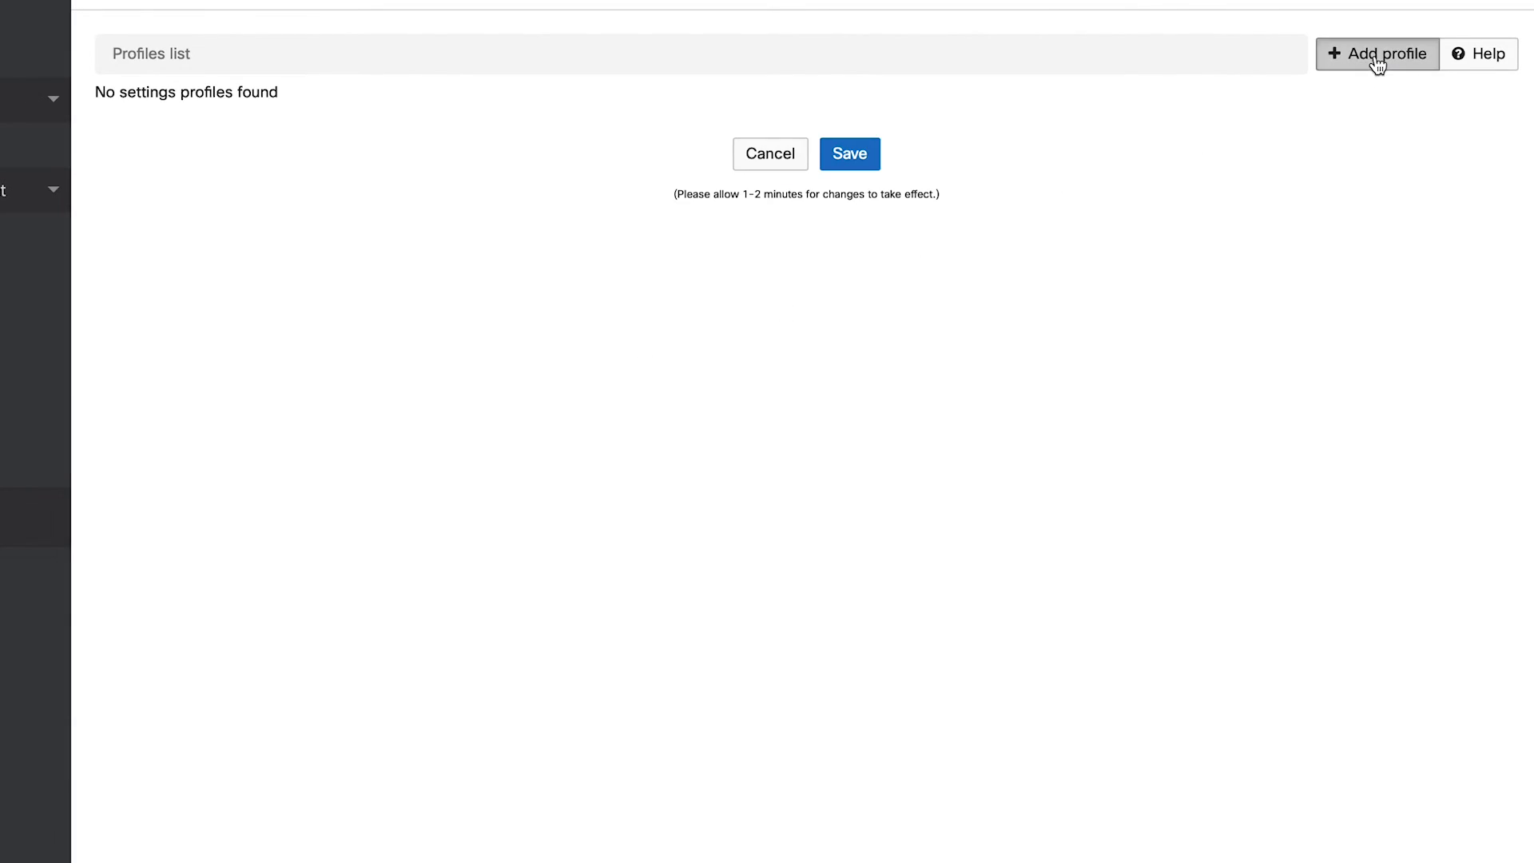
Add a new settings profile and filter its payload list to iOS and User Enrollment.
left_click(966, 461)
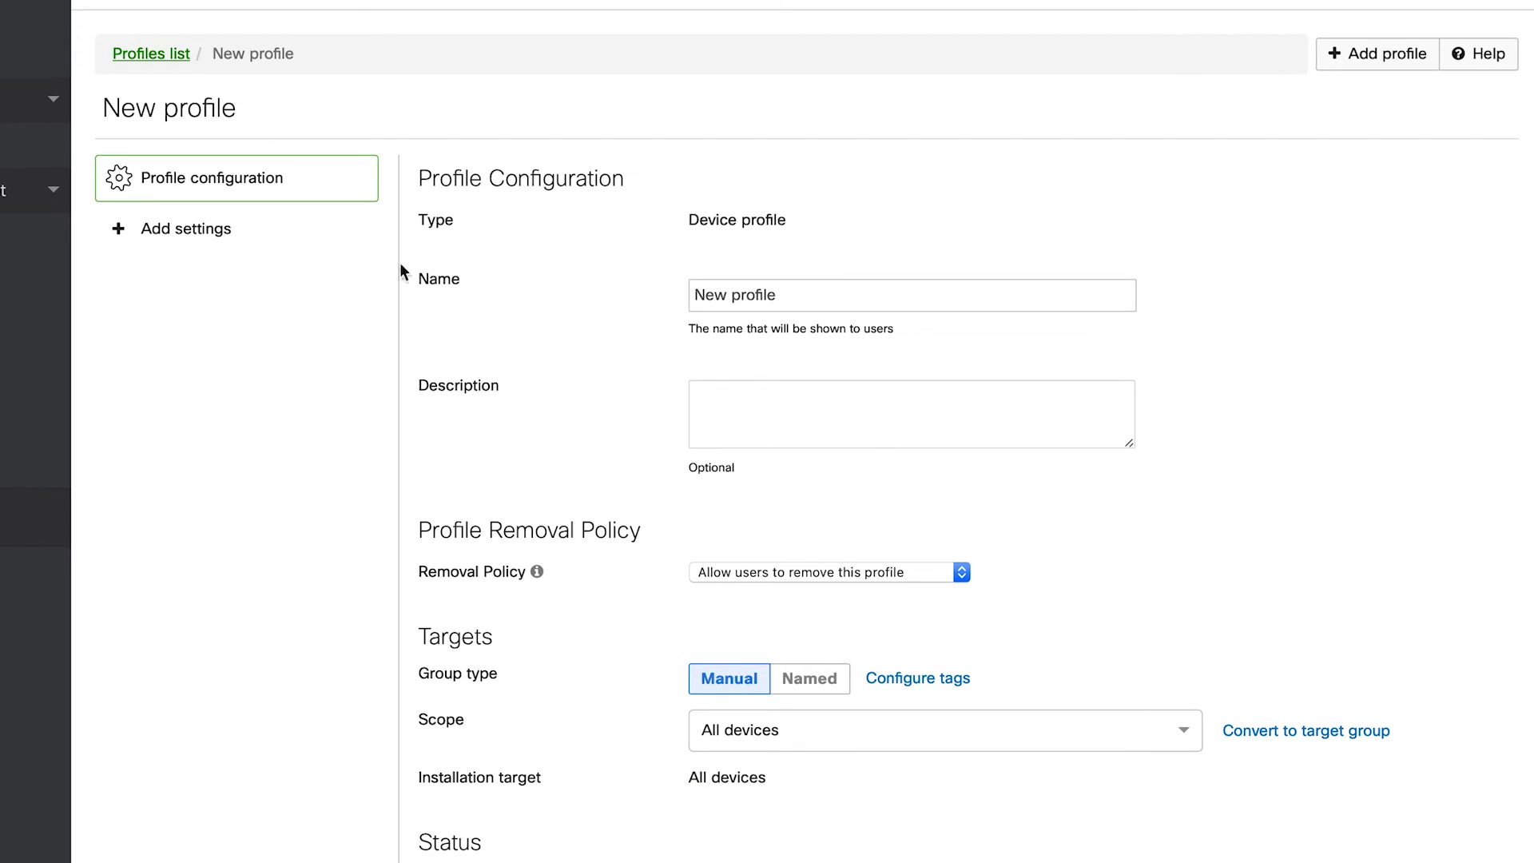
left_click(244, 238)
left_click(707, 262)
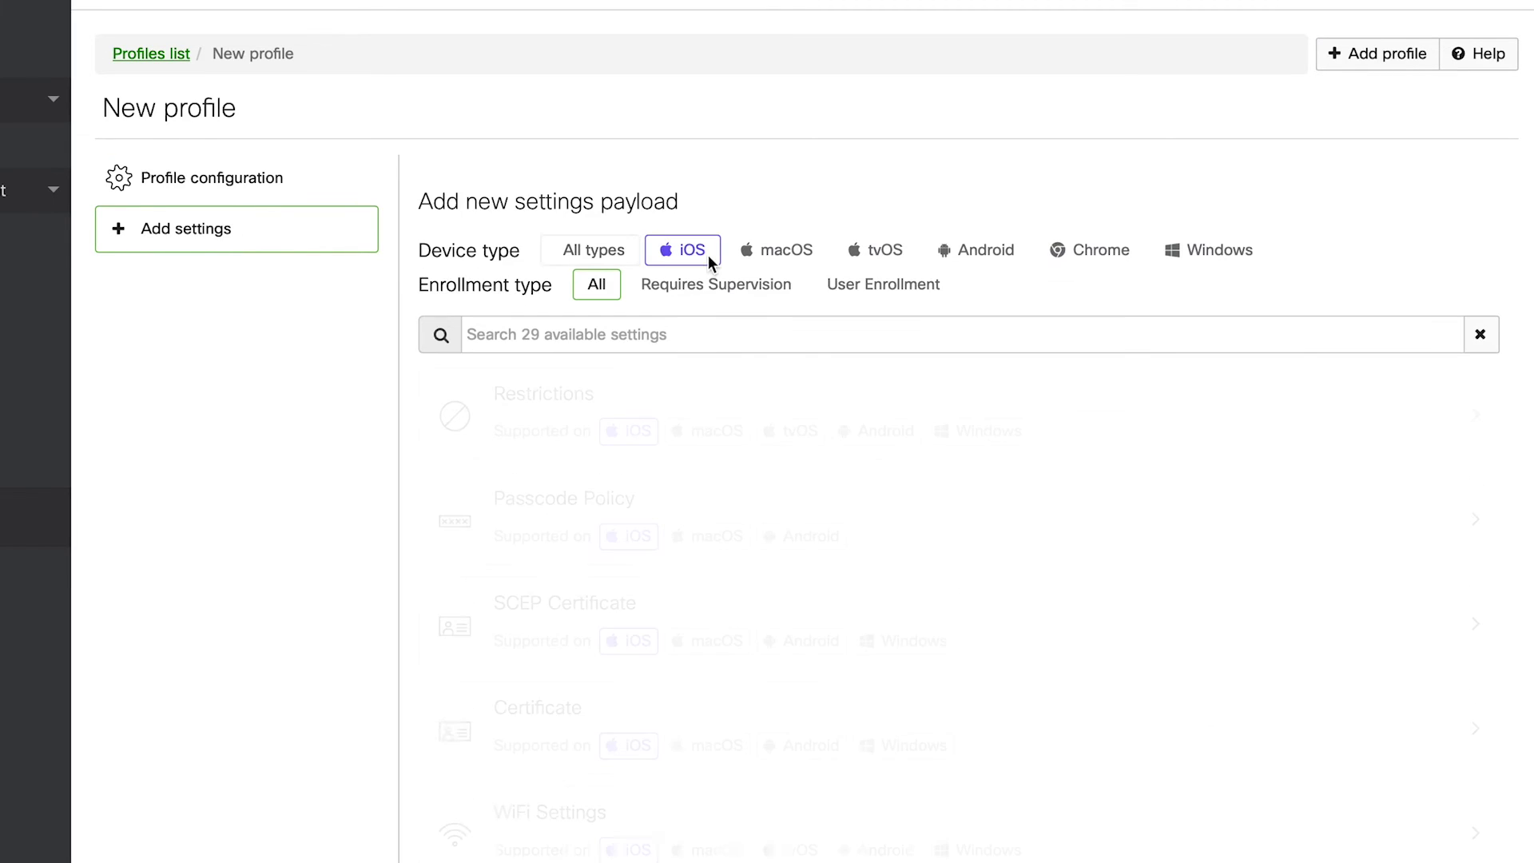
left_click(891, 296)
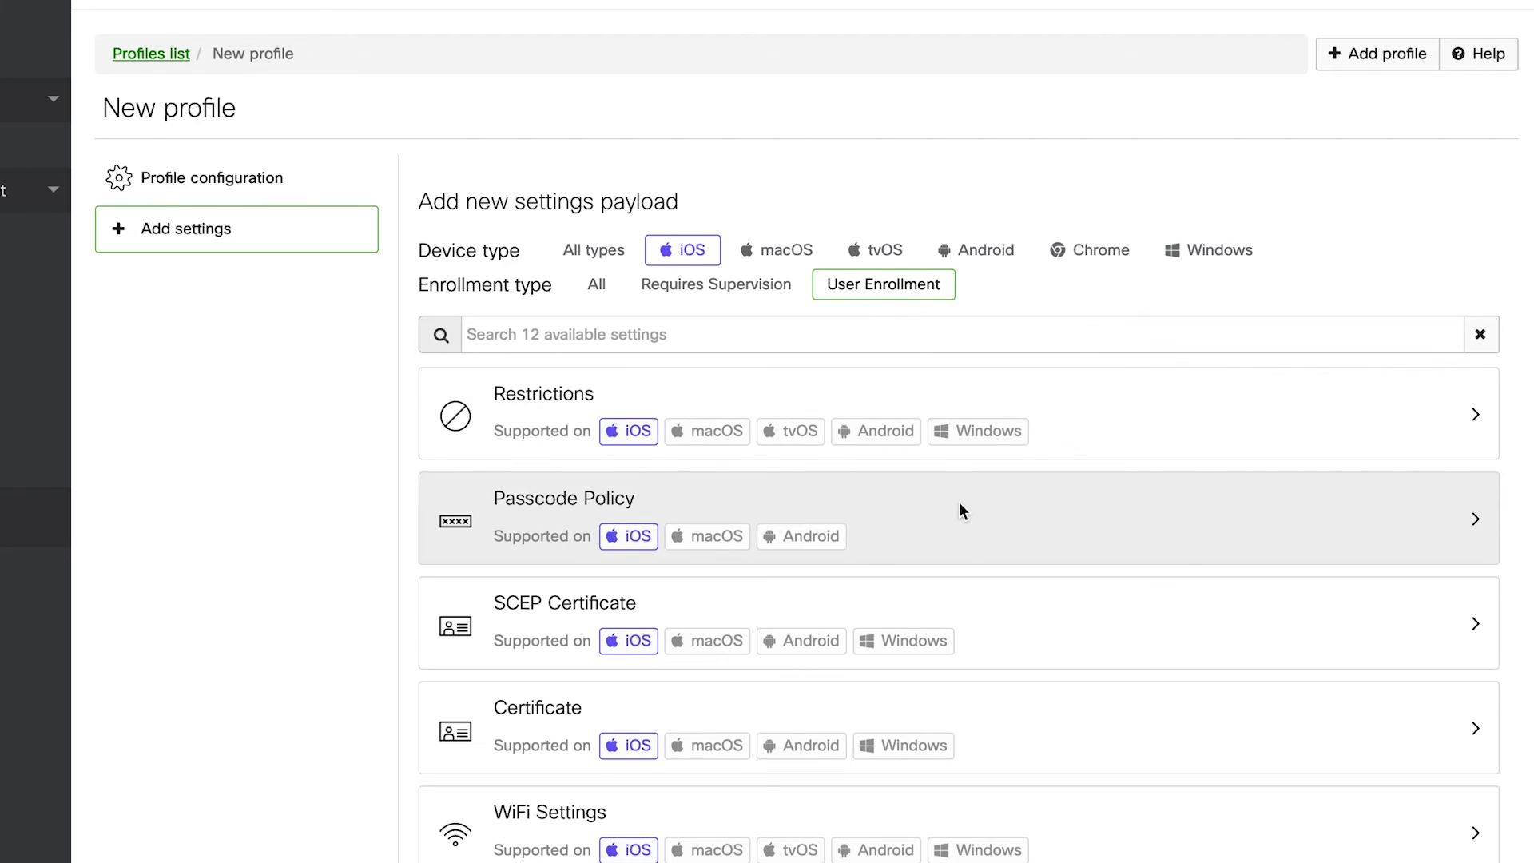
scroll(959, 504, "down", 2)
scroll(959, 504, "down", 1)
scroll(959, 503, "down", 2)
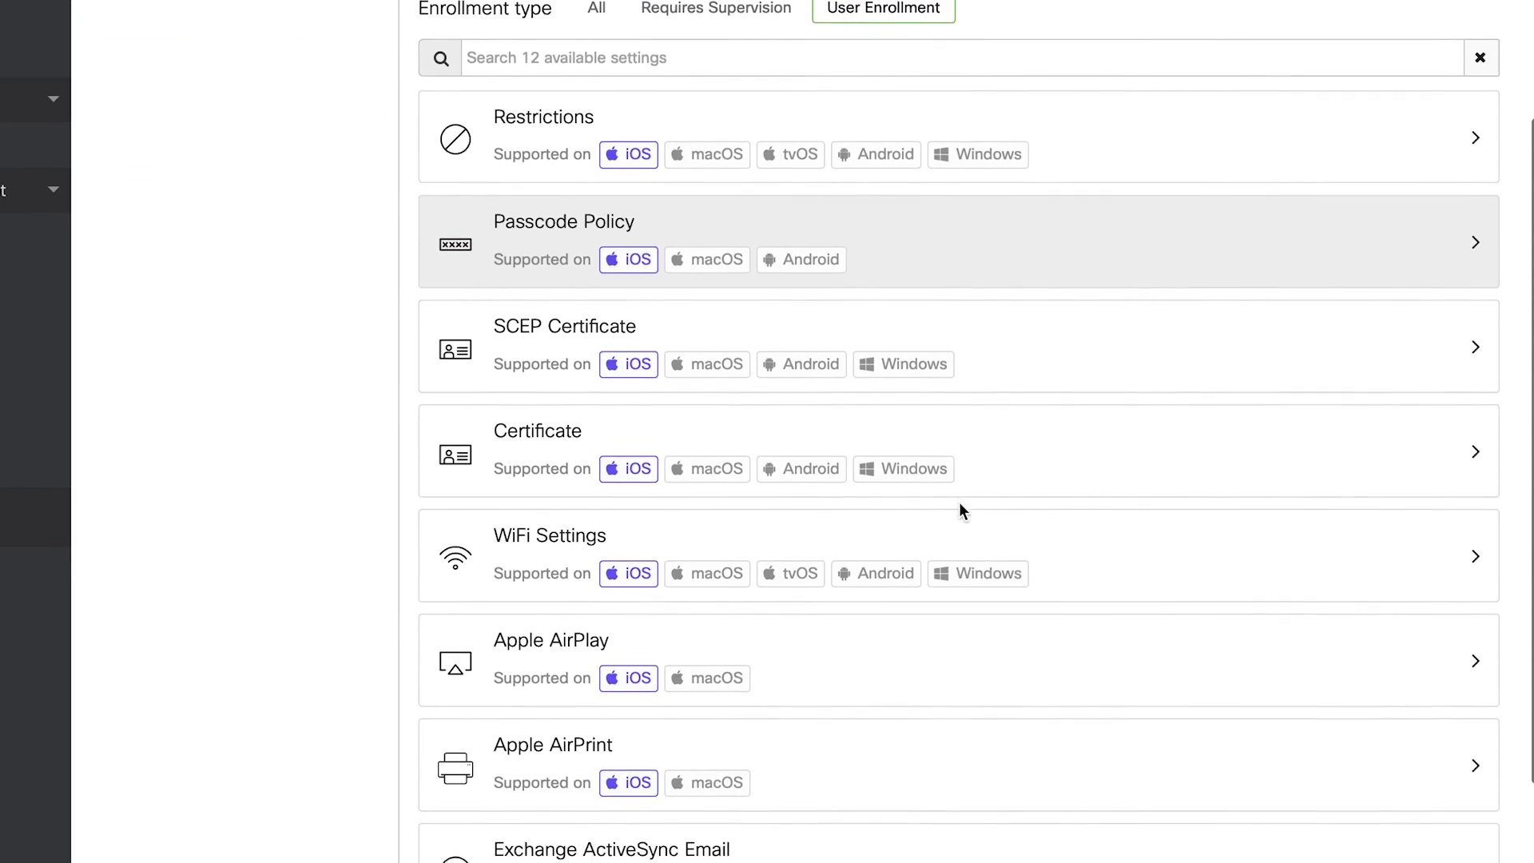
scroll(959, 504, "down", 2)
scroll(959, 501, "down", 1)
scroll(959, 504, "down", 2)
scroll(959, 504, "down", 1)
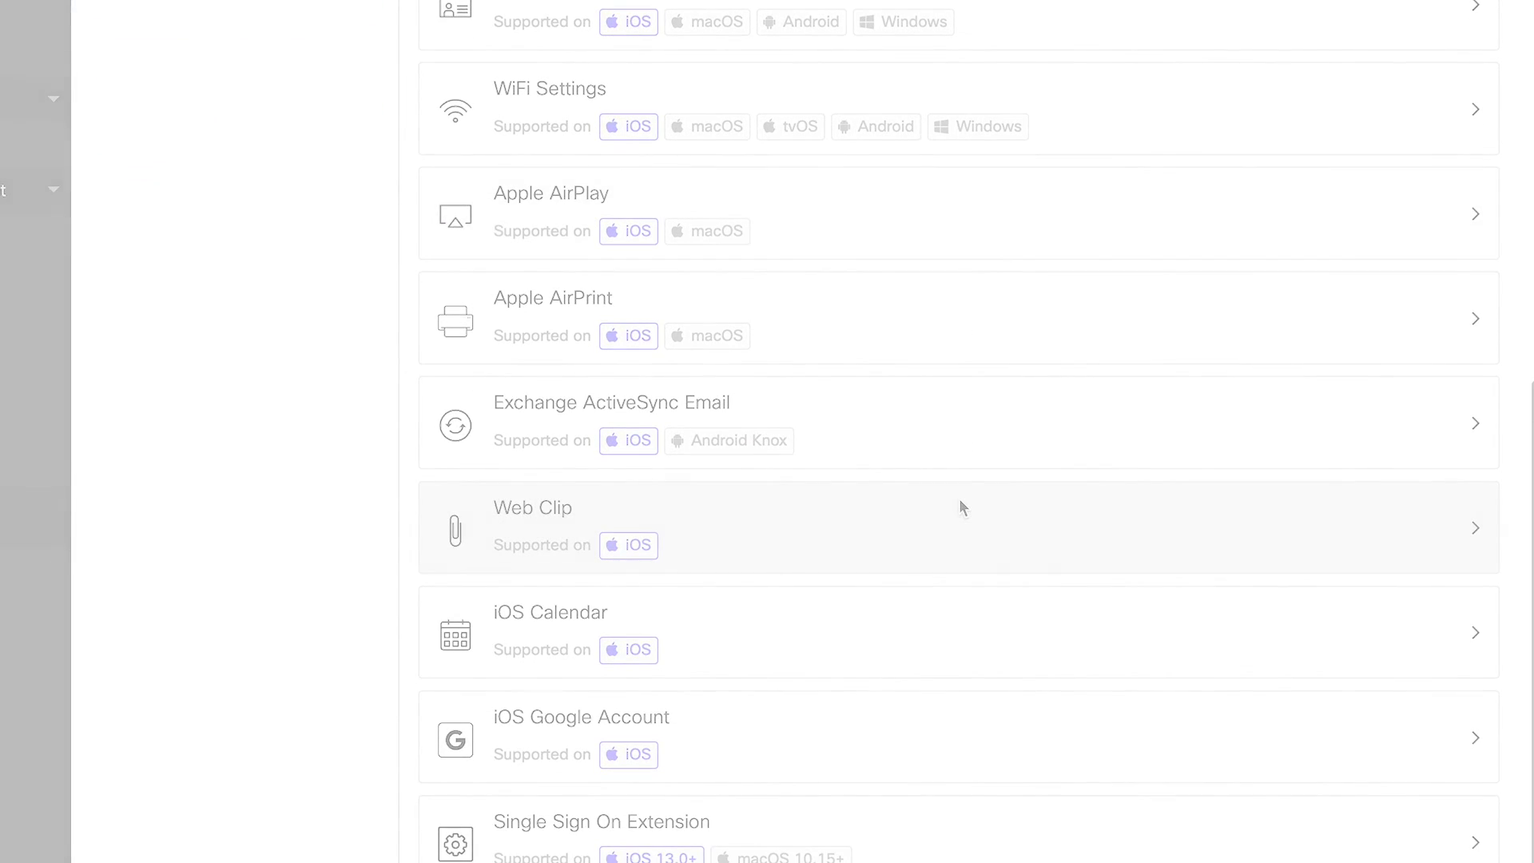